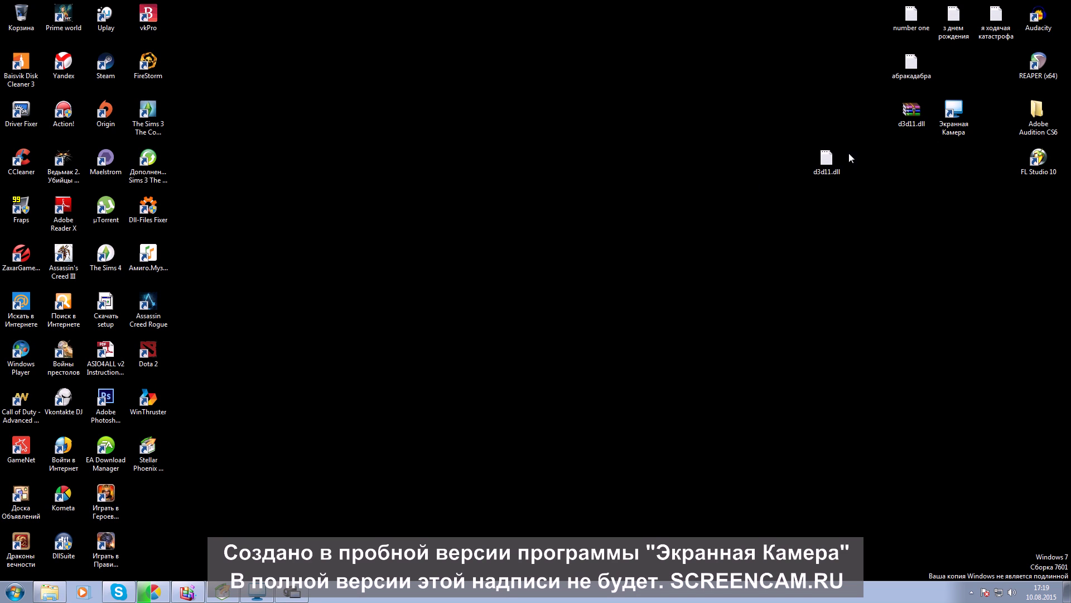
Move the d3d11.dll text document from the desktop to the Recycle Bin
drag(827, 160, 869, 160)
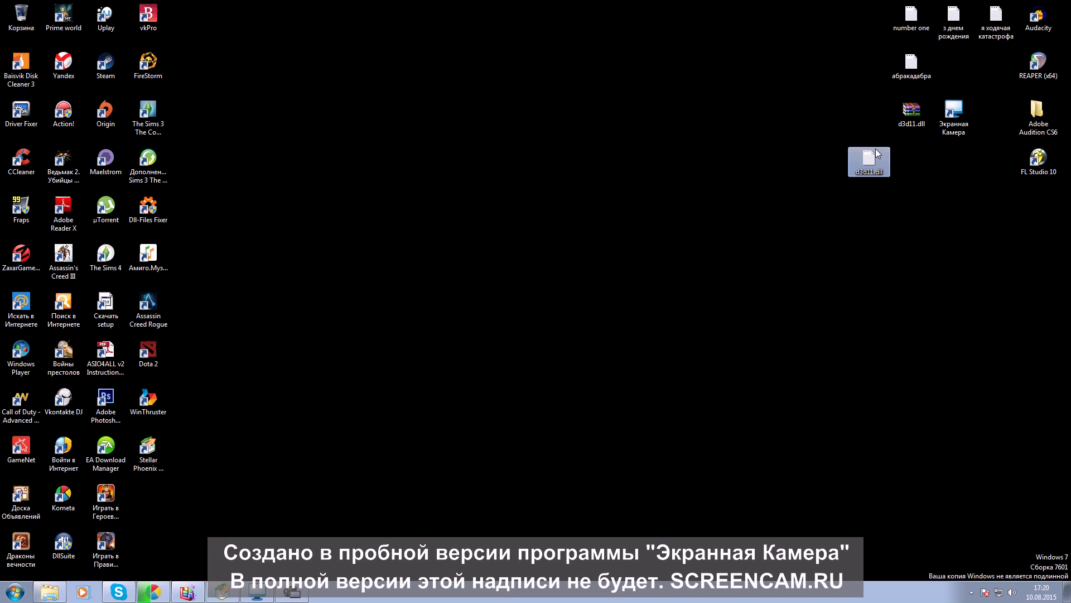
right_click(876, 149)
click(906, 414)
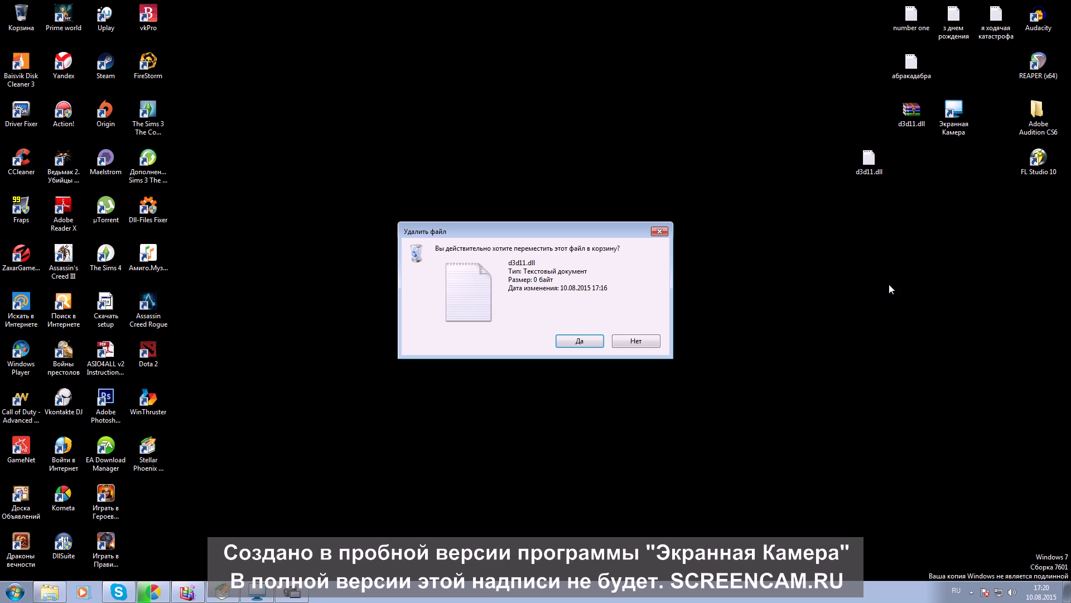
click(563, 339)
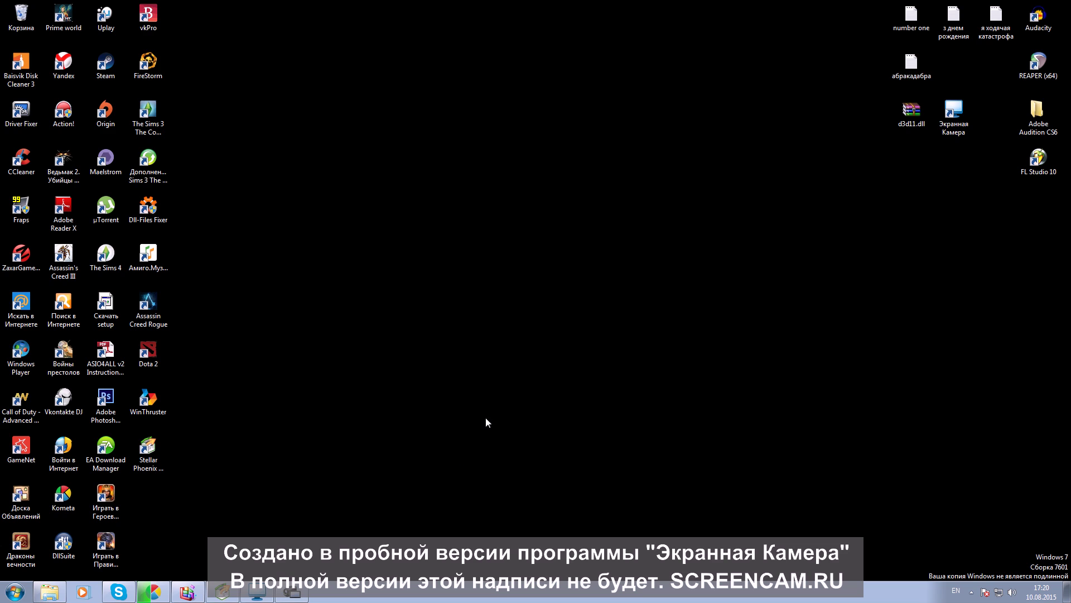
Move the d3d11.dll archive toward the middle of the desktop, view its contents and put the archive window away
drag(907, 119, 356, 266)
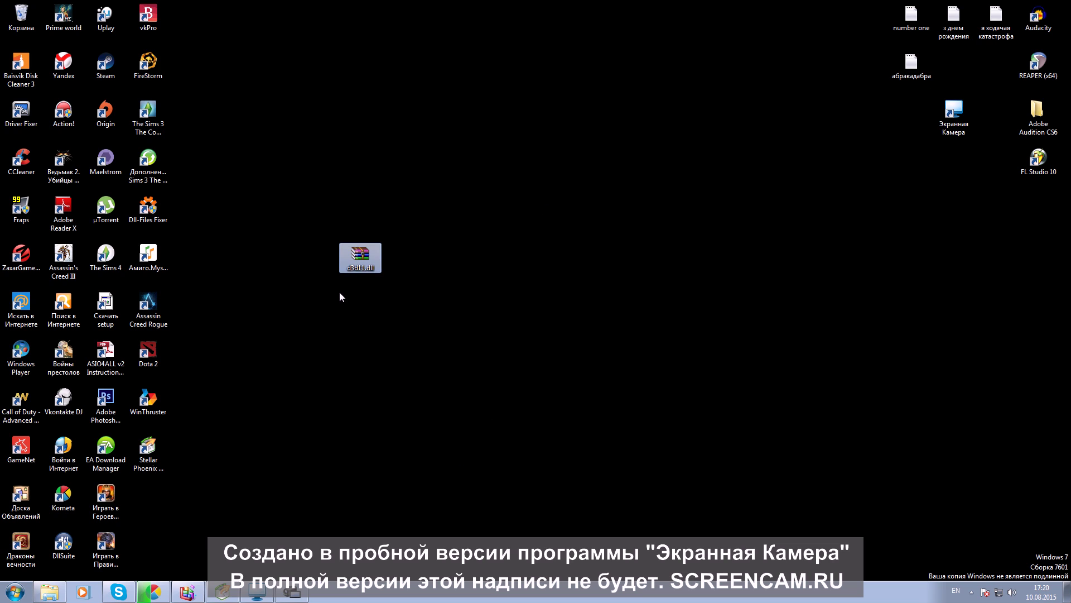
click(511, 258)
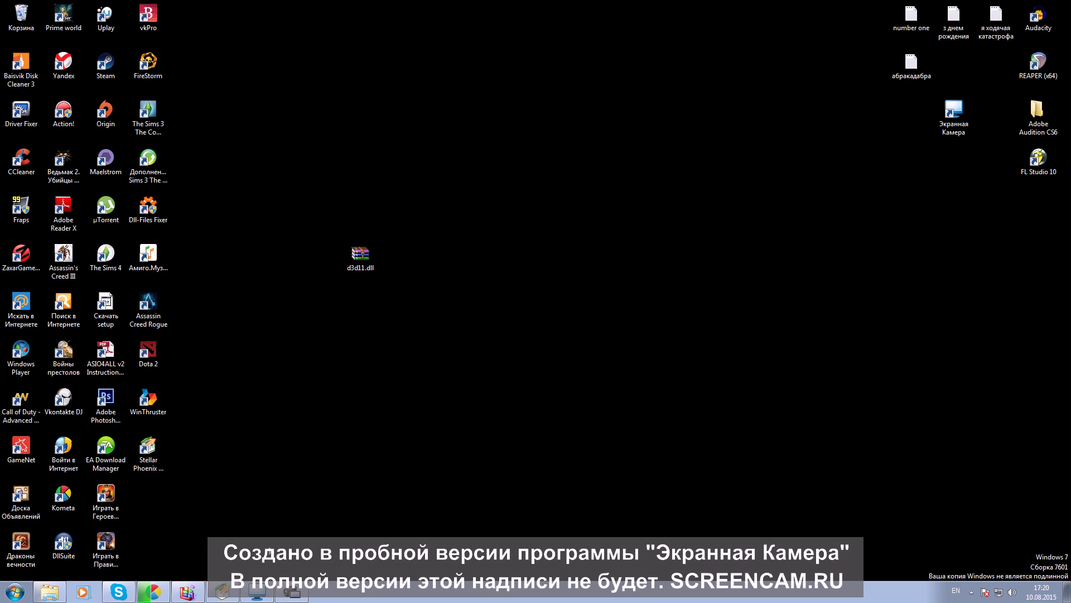
drag(459, 75, 284, 454)
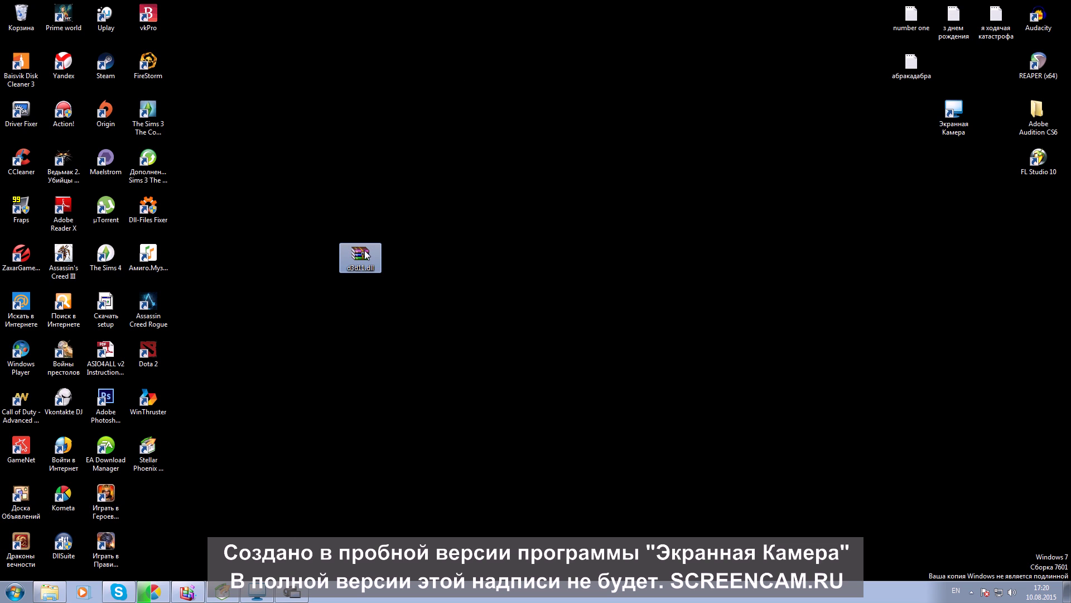
double_click(367, 255)
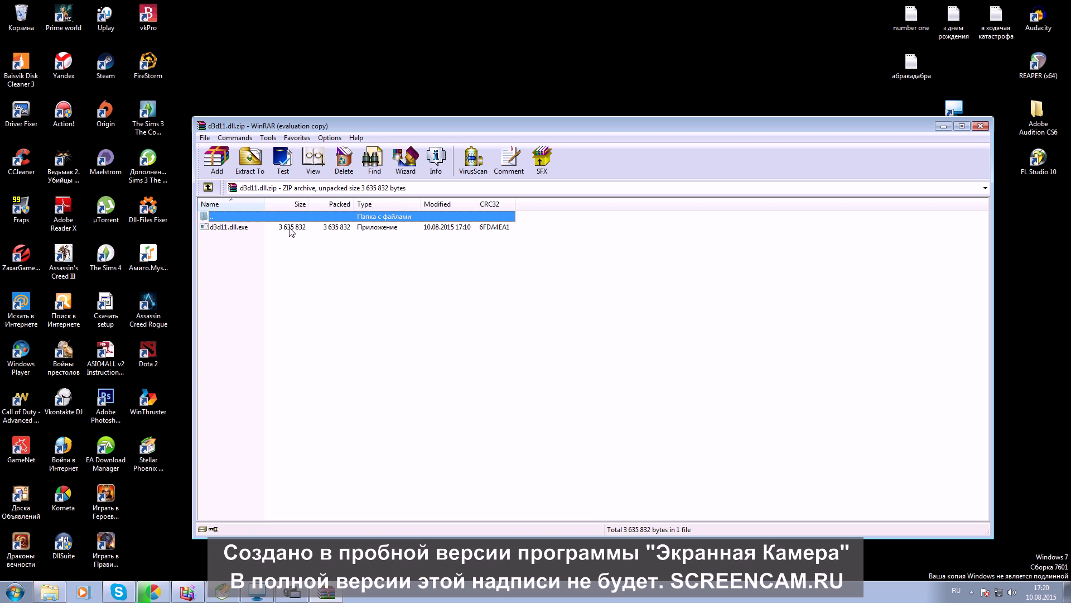
click(944, 127)
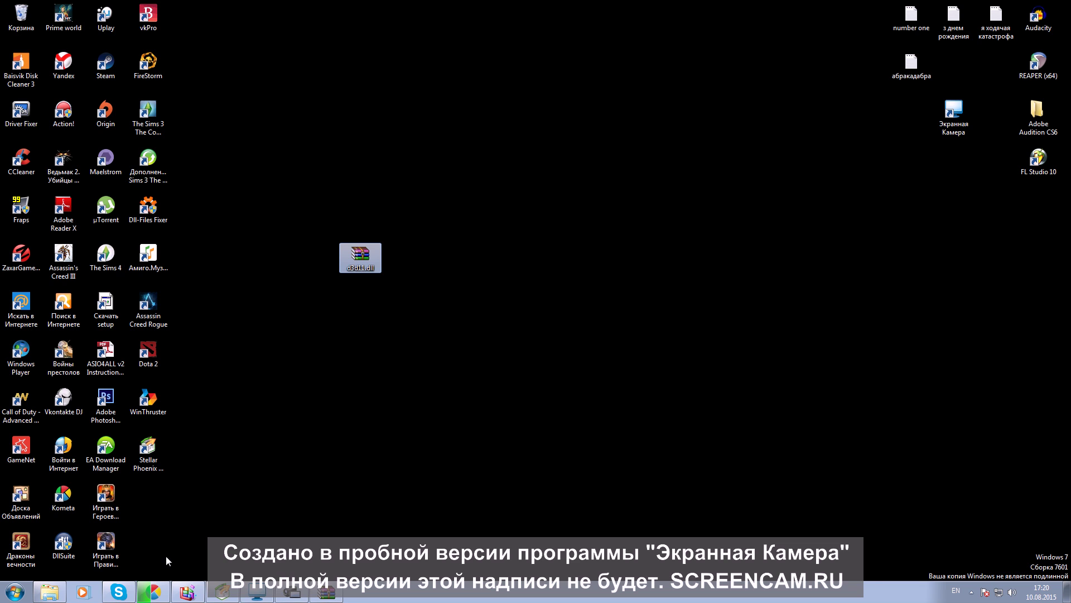
Switch to the browser and examine the windows-dll.com page about what d3d11.dll is and its errors
click(153, 596)
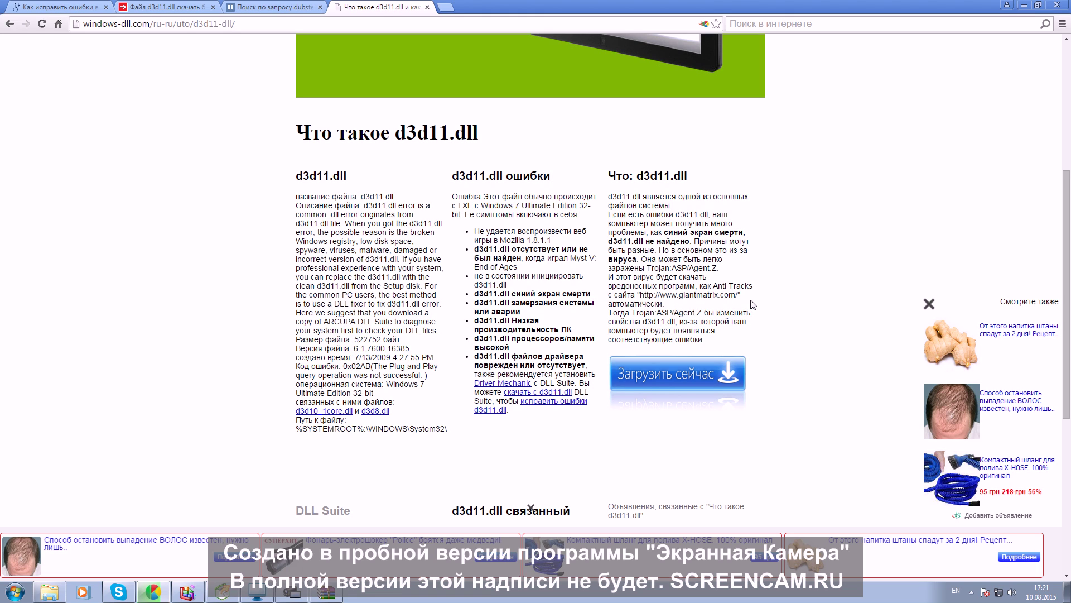
drag(637, 295, 738, 300)
click(677, 311)
drag(609, 332, 620, 329)
click(793, 304)
Download the d3d11.dll archive from its FixDLL.RU page, continuing through to the external download page
click(162, 6)
scroll(393, 306, down, 1)
scroll(393, 306, up, 2)
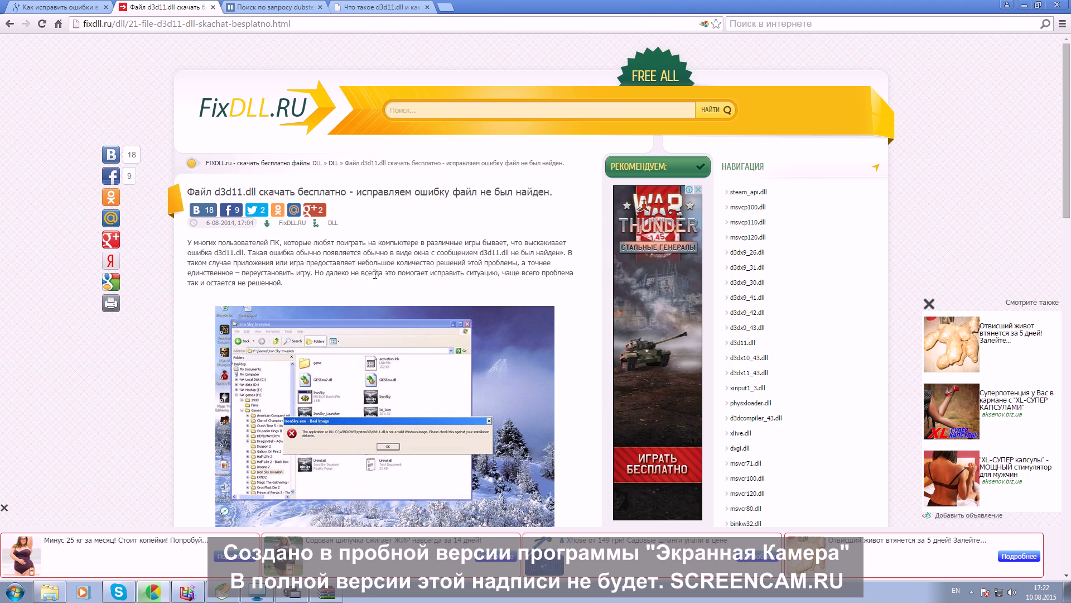
scroll(393, 306, down, 2)
scroll(371, 268, up, 2)
scroll(371, 268, down, 8)
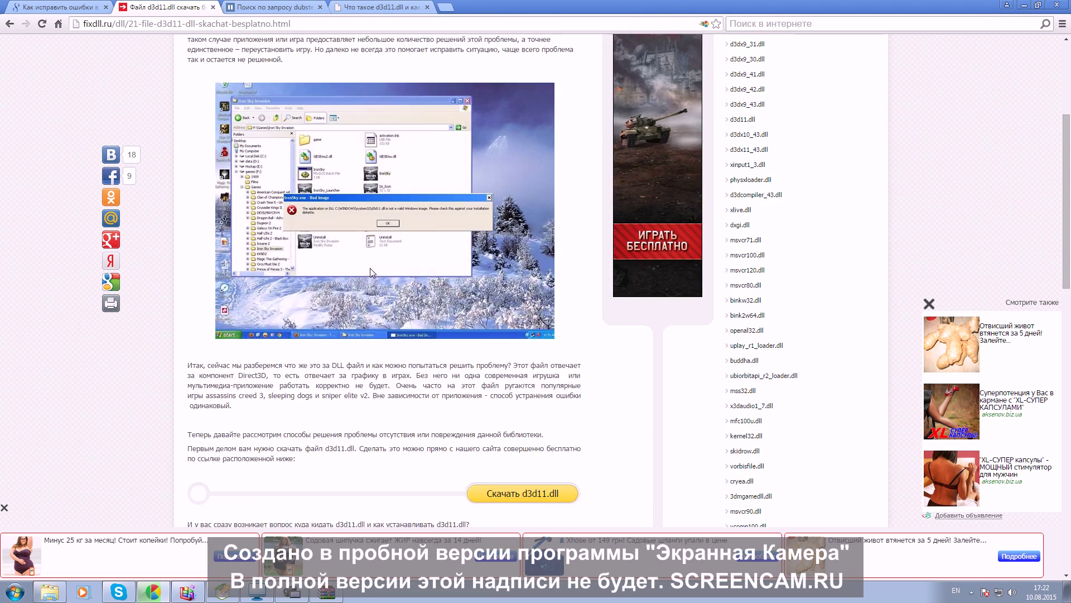
click(537, 271)
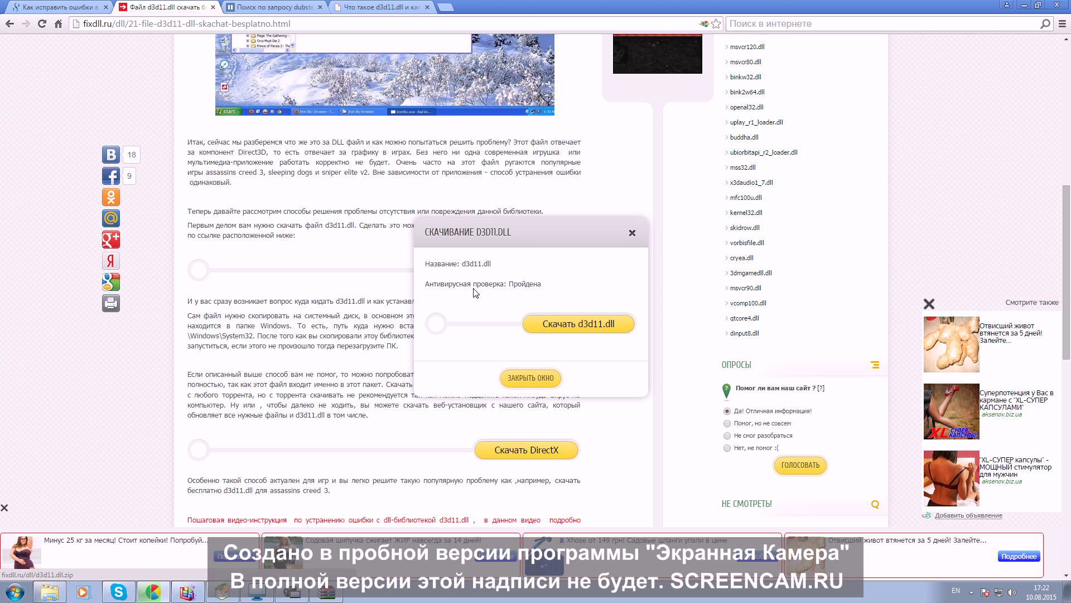
click(574, 327)
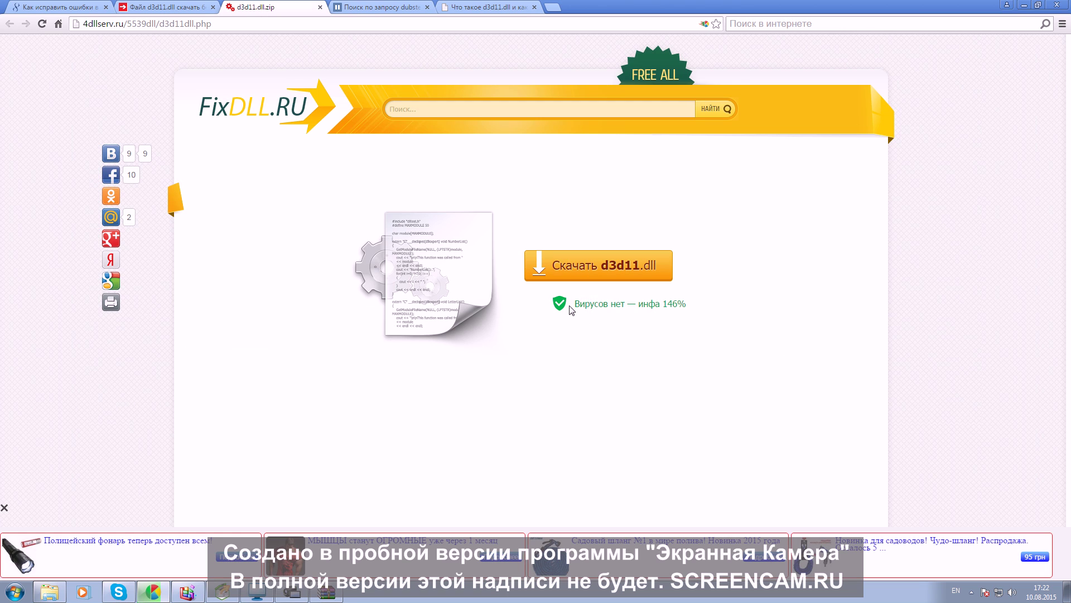
drag(571, 307, 548, 306)
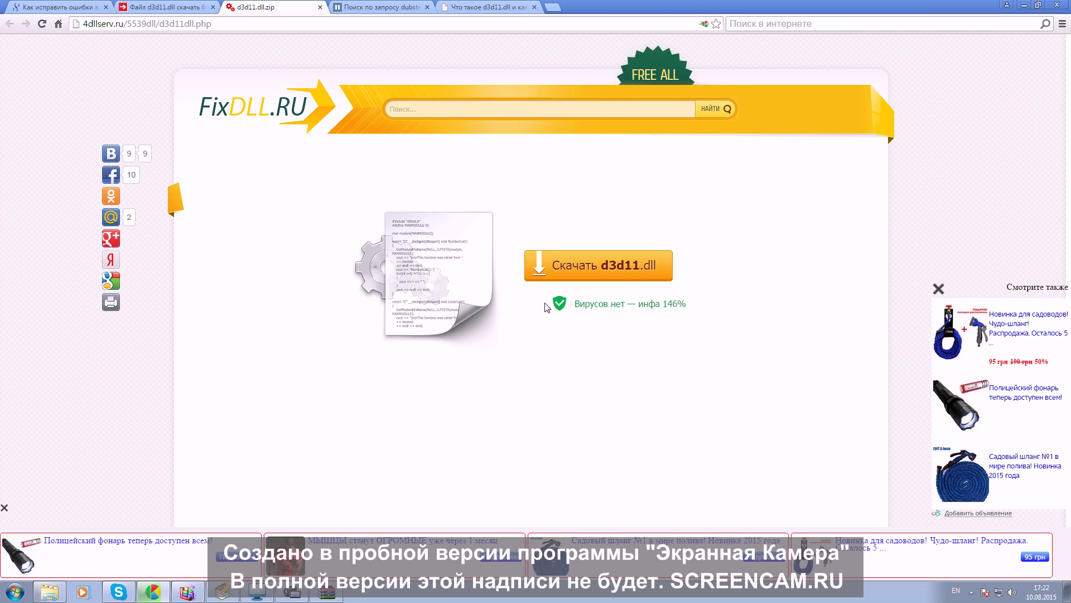
click(570, 274)
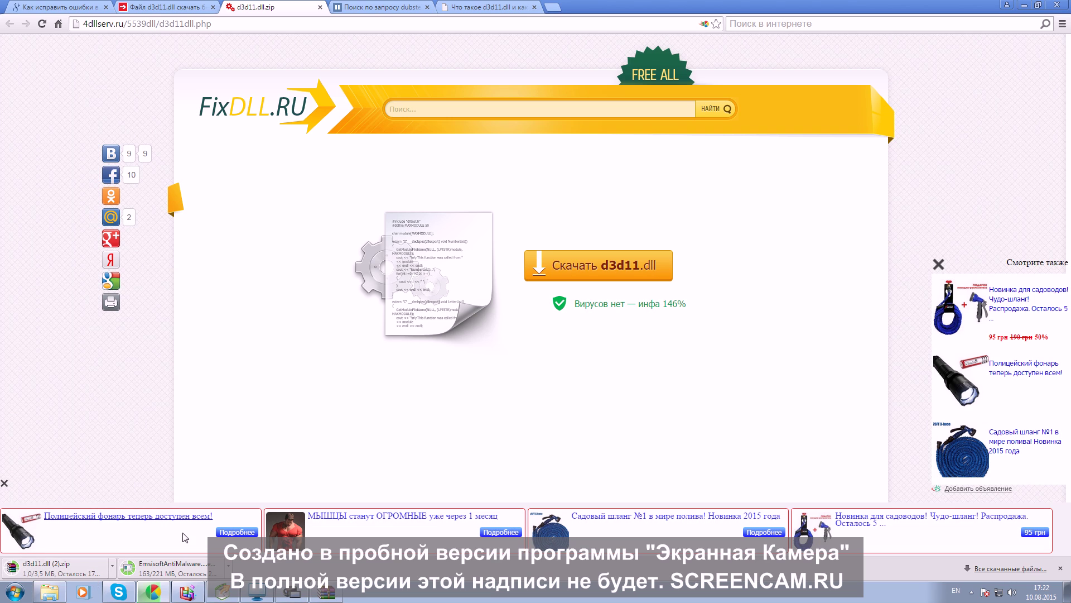
Start the Soulja Boy track in the VK dubstep search results and adjust the system volume
click(380, 9)
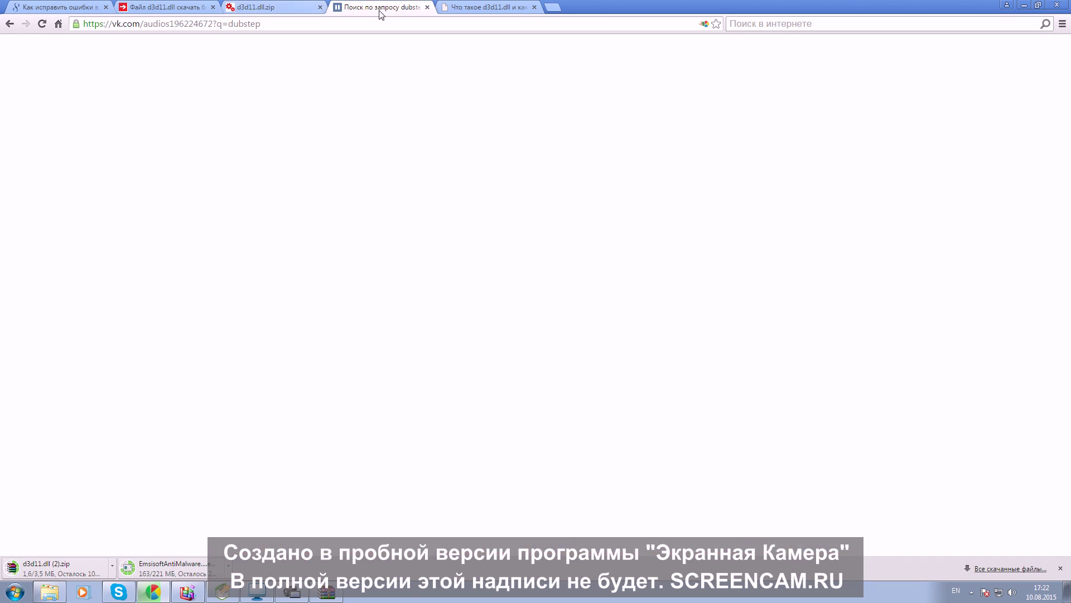
click(405, 74)
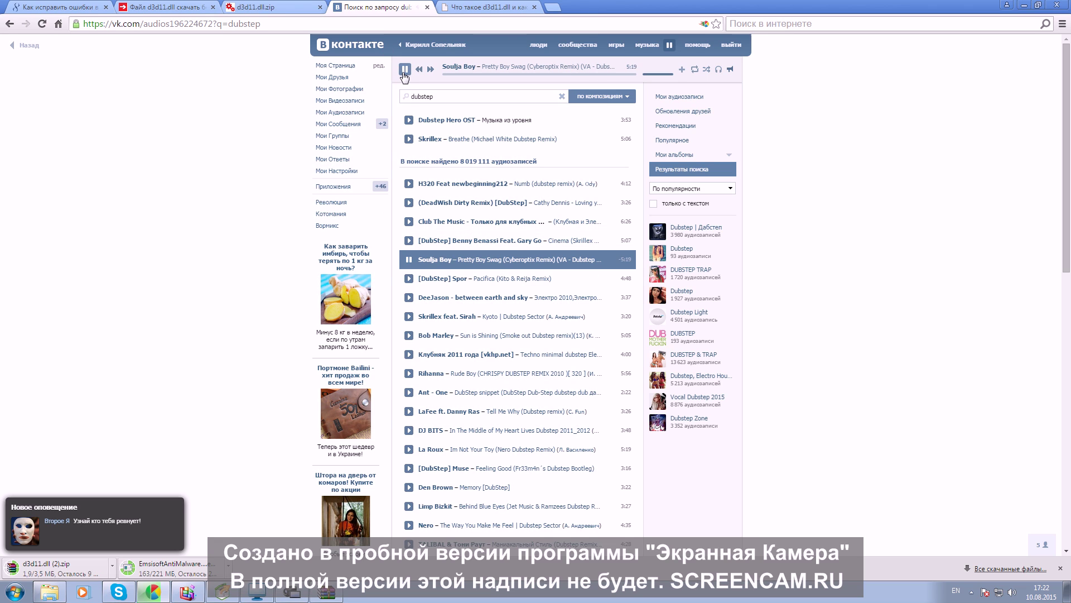
click(1011, 591)
scroll(1011, 491, down, 15)
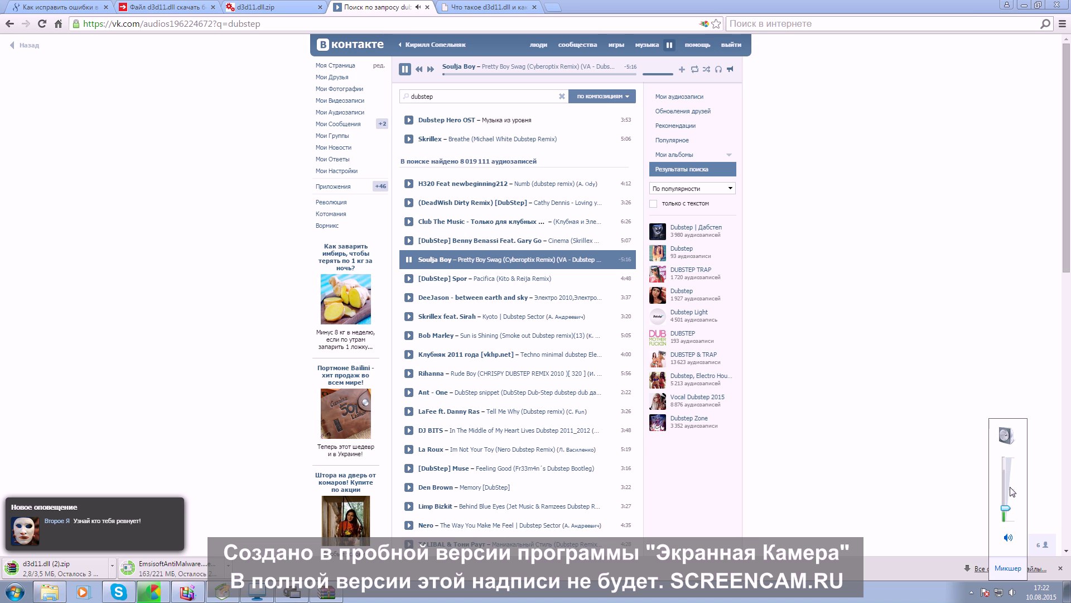
scroll(1011, 491, up, 3)
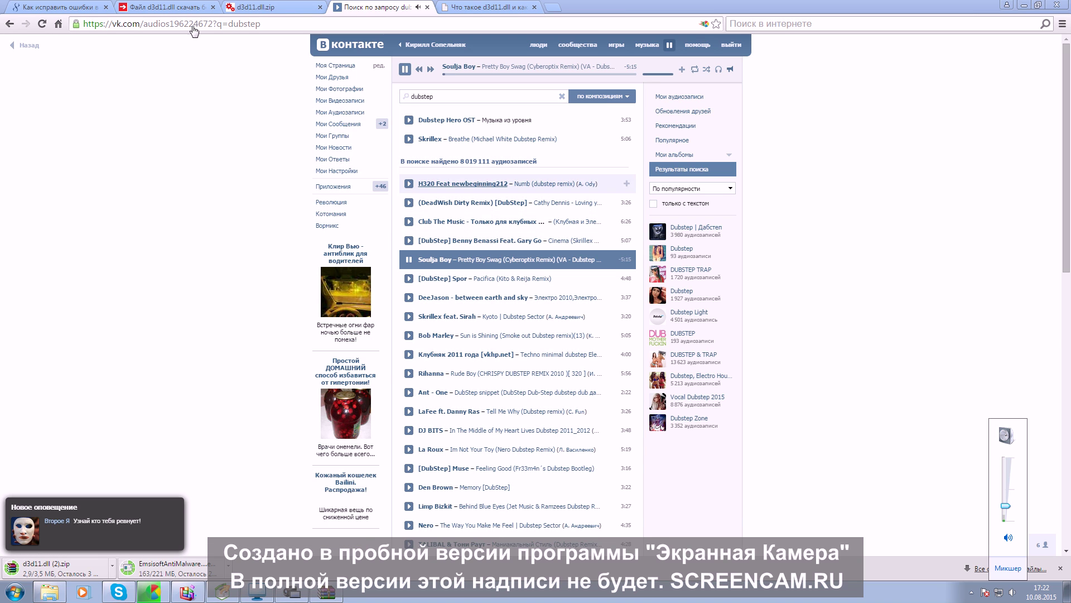
Open the downloaded d3d11.dll (2).zip, examine the nested d3d11.dll.zip, and close both archive windows with the browser minimized
click(257, 6)
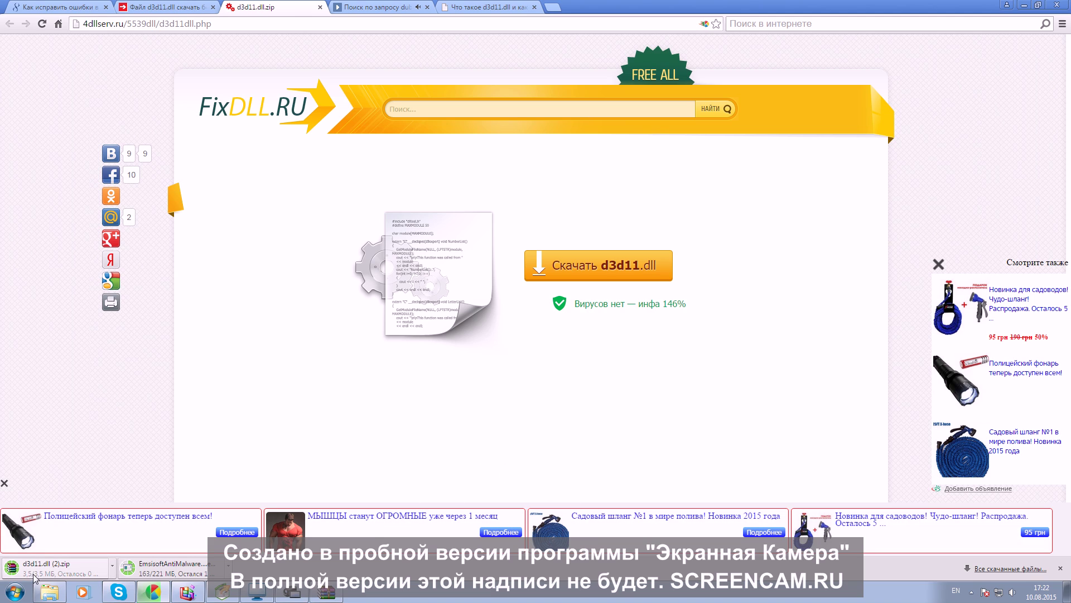
click(63, 569)
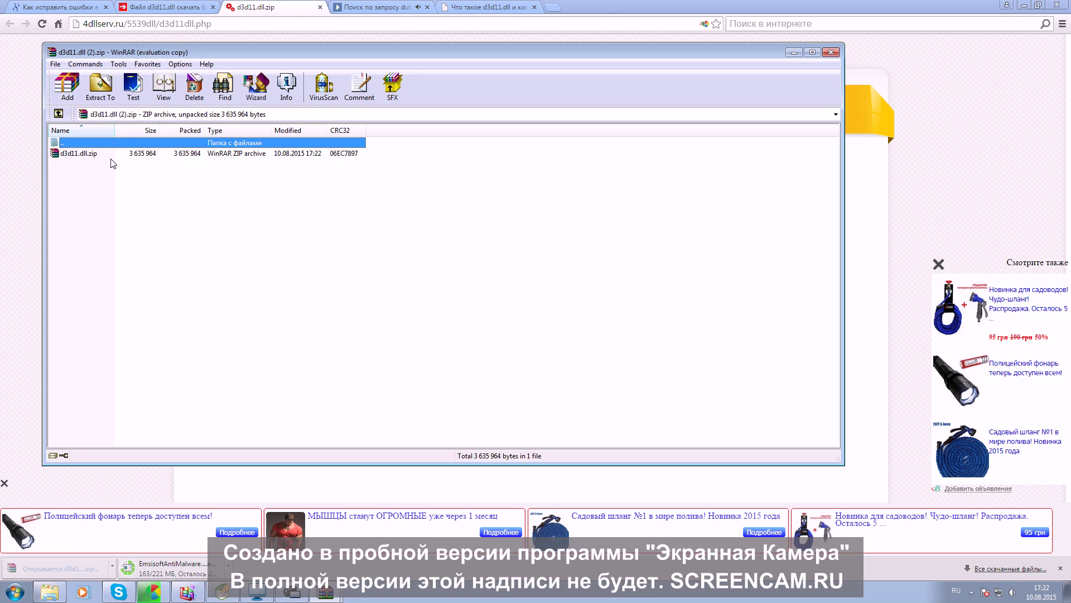
double_click(193, 154)
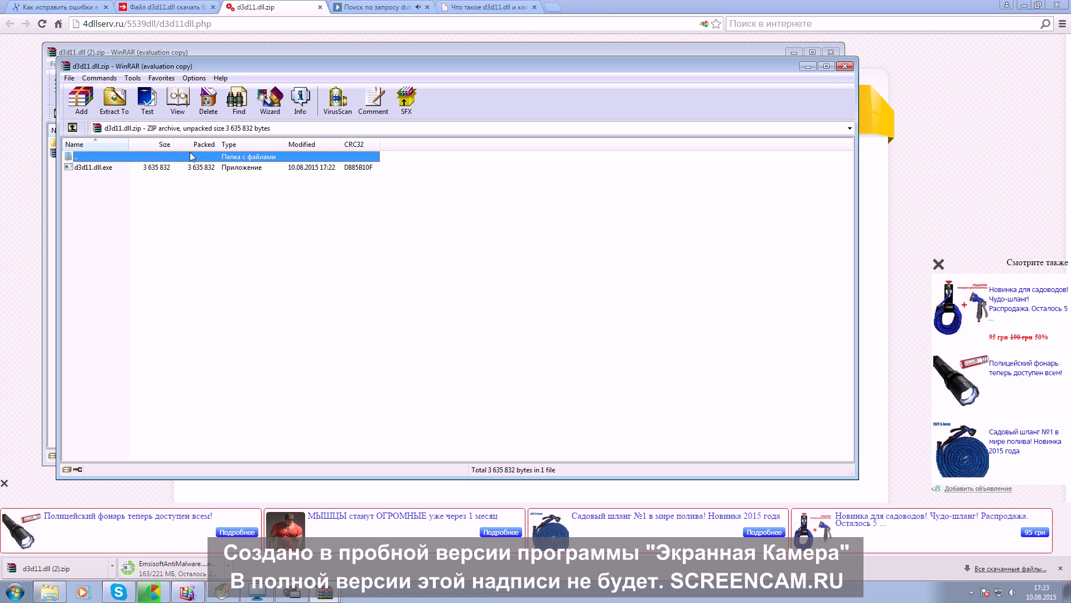
click(844, 68)
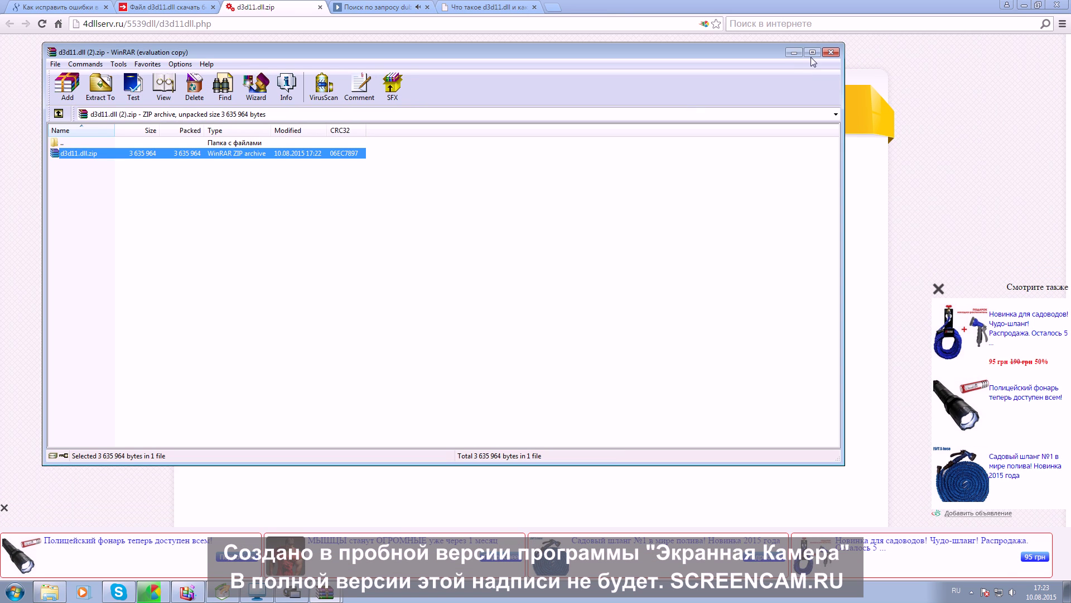
click(1024, 5)
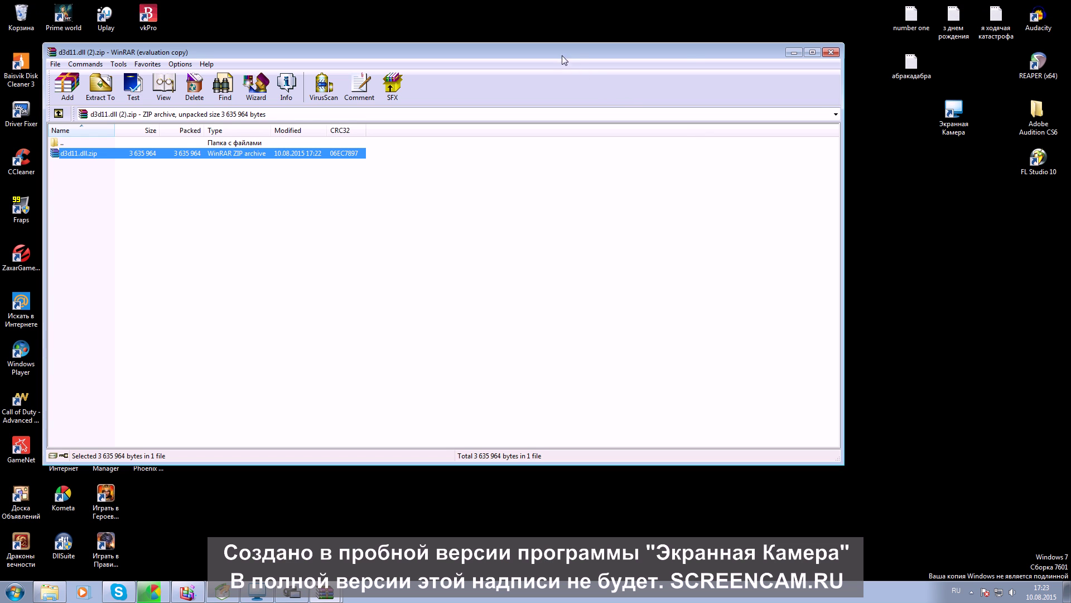
drag(561, 55, 660, 169)
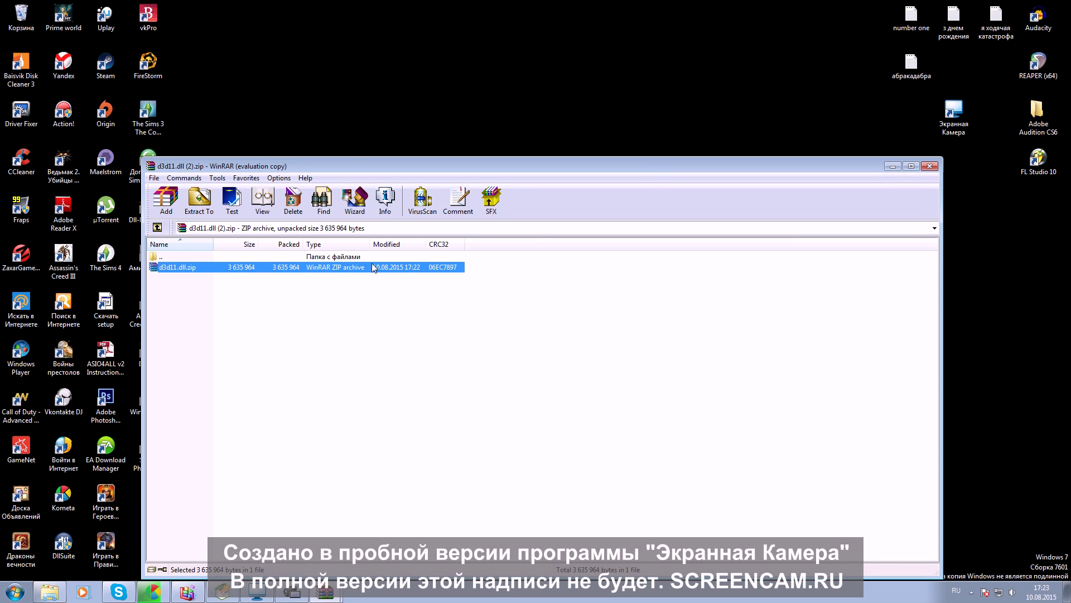
drag(373, 268, 345, 208)
drag(336, 273, 582, 249)
click(930, 165)
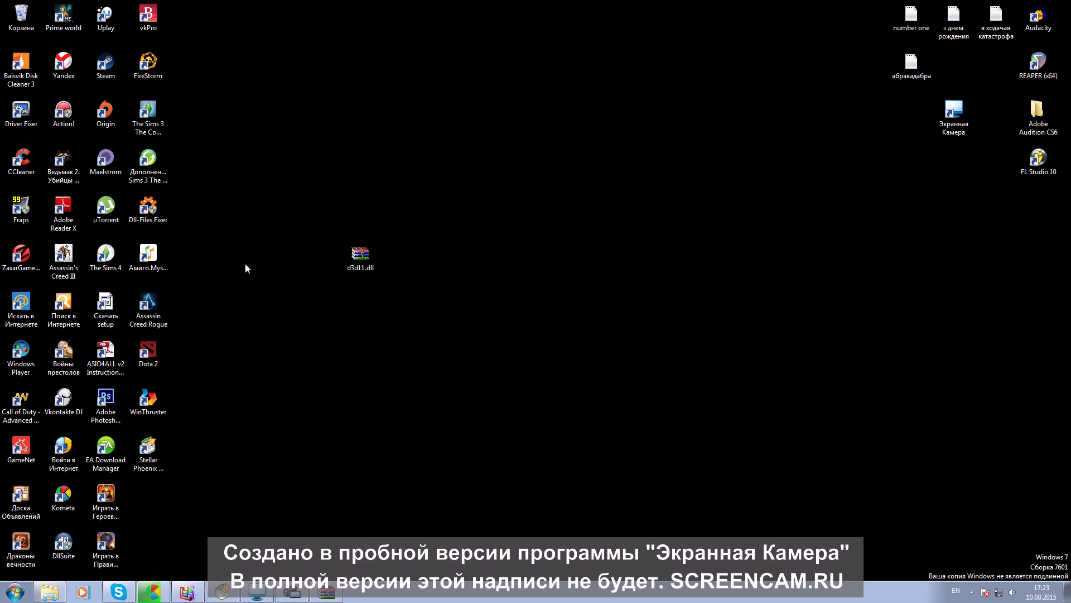
Reposition the d3d11.dll archive near the upper middle of the desktop, keeping the browser minimized
drag(366, 268, 464, 198)
click(273, 473)
click(150, 592)
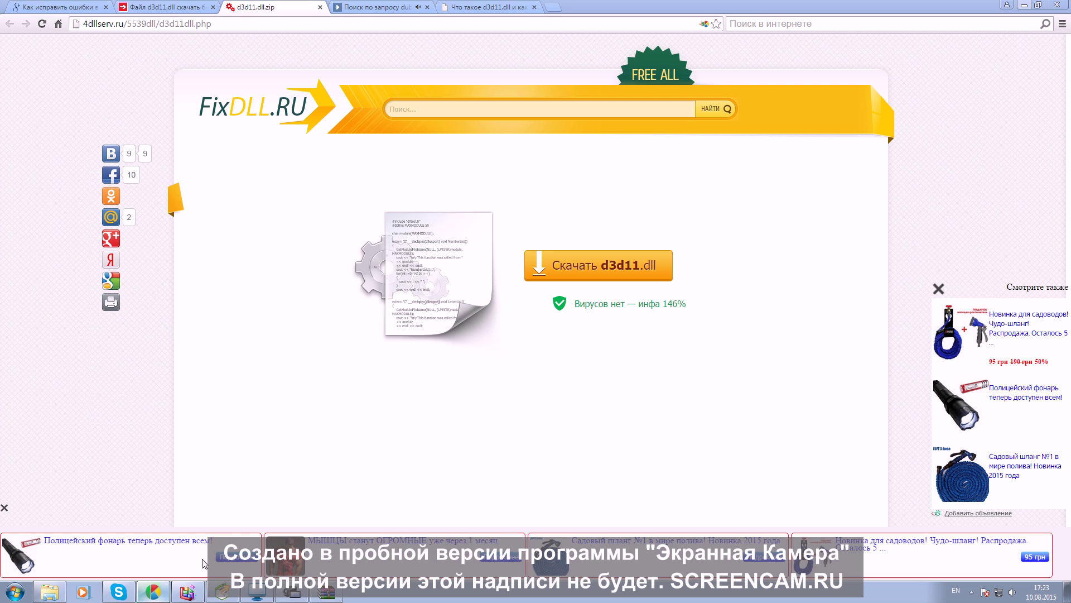
click(150, 592)
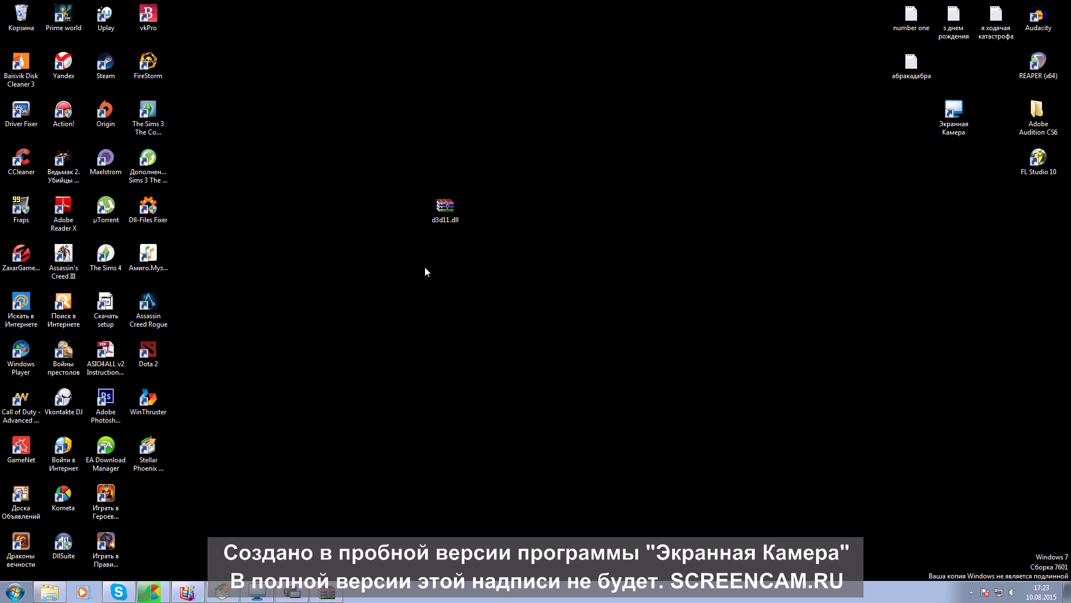
Open the desktop d3d11.dll archive, run d3d11.dll.exe past the security warning, and minimize the archive window
double_click(444, 214)
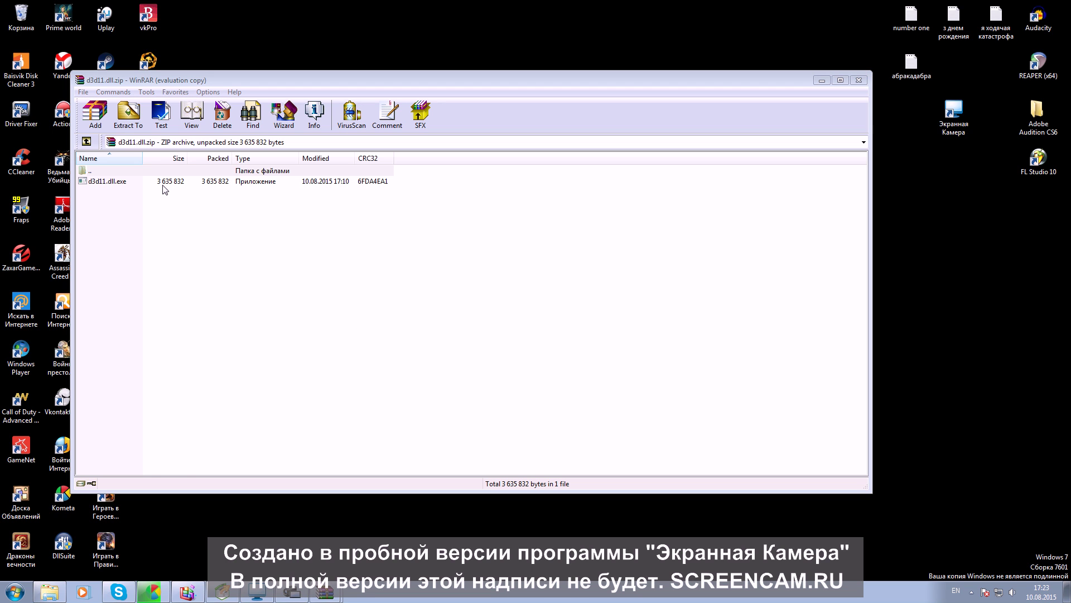
double_click(163, 182)
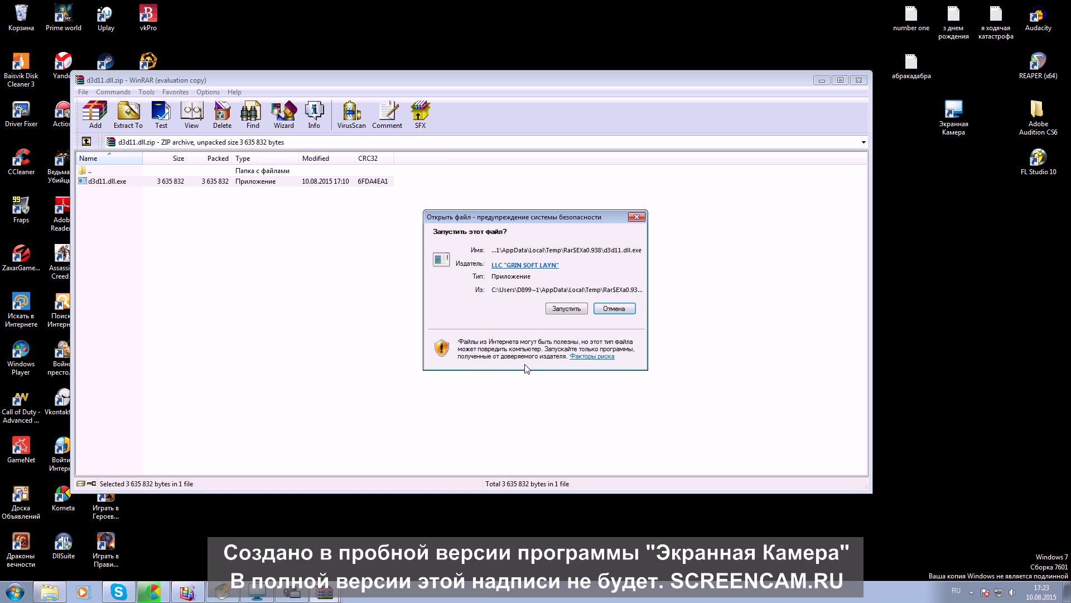
click(569, 310)
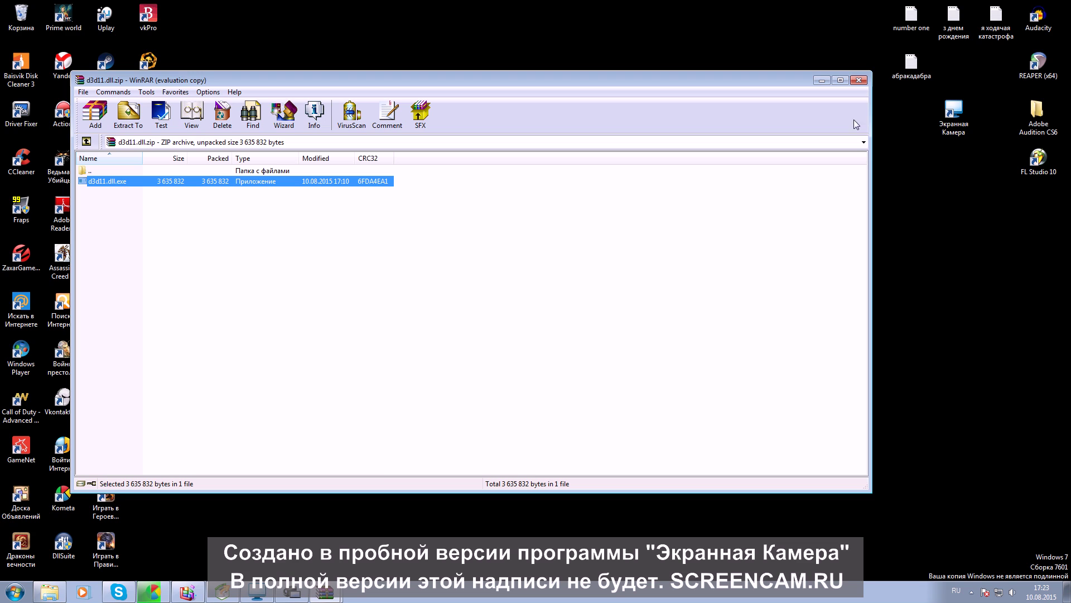
click(823, 80)
drag(310, 158, 340, 402)
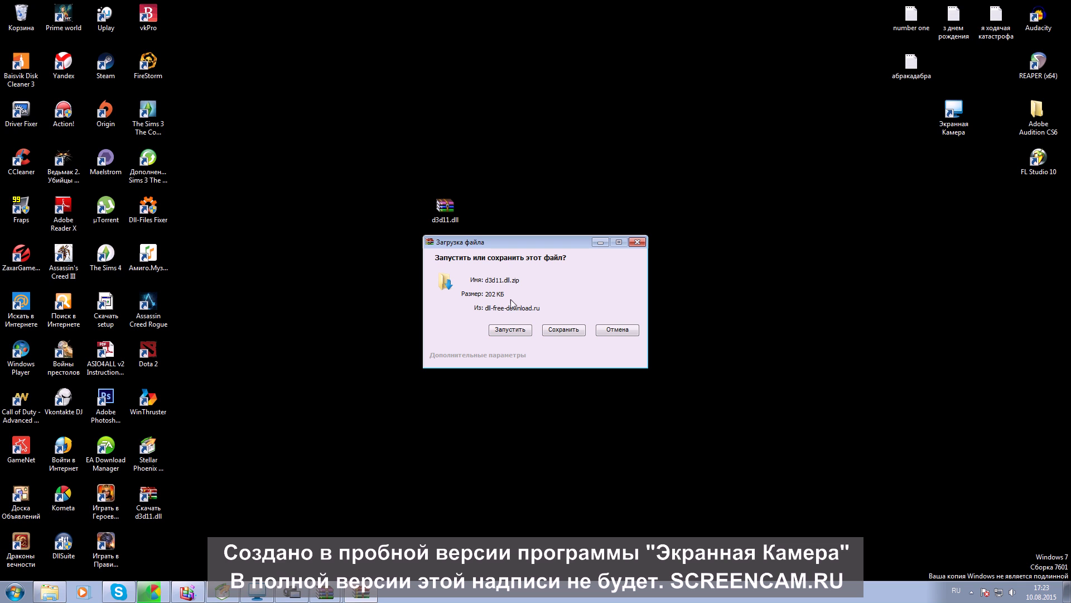
Save d3d11.dll.zip to the файли folder on drive E: with the downloader and close it once the download finishes
click(564, 330)
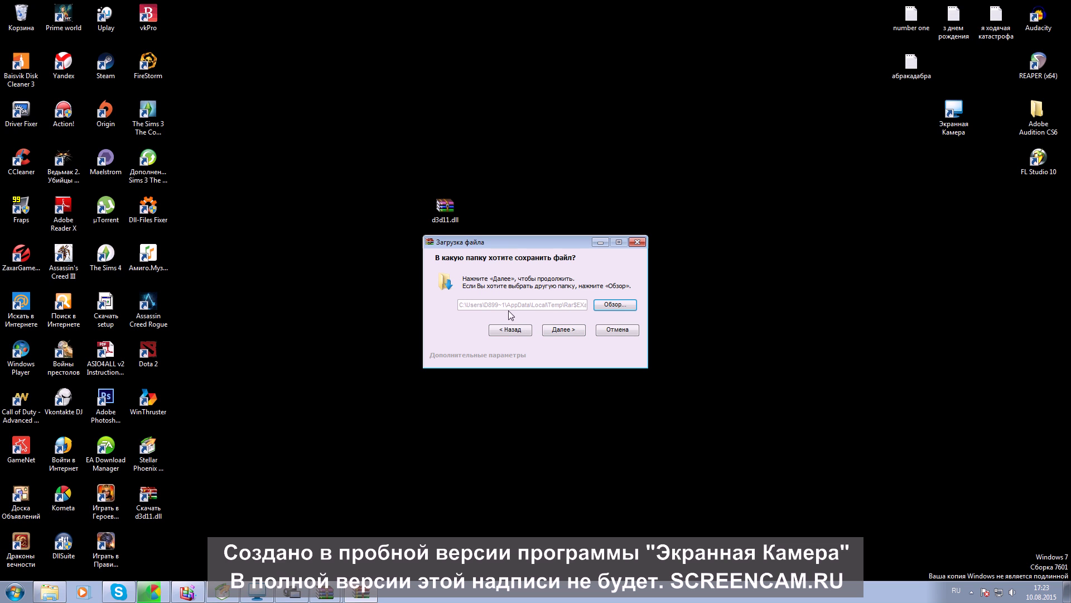
click(606, 304)
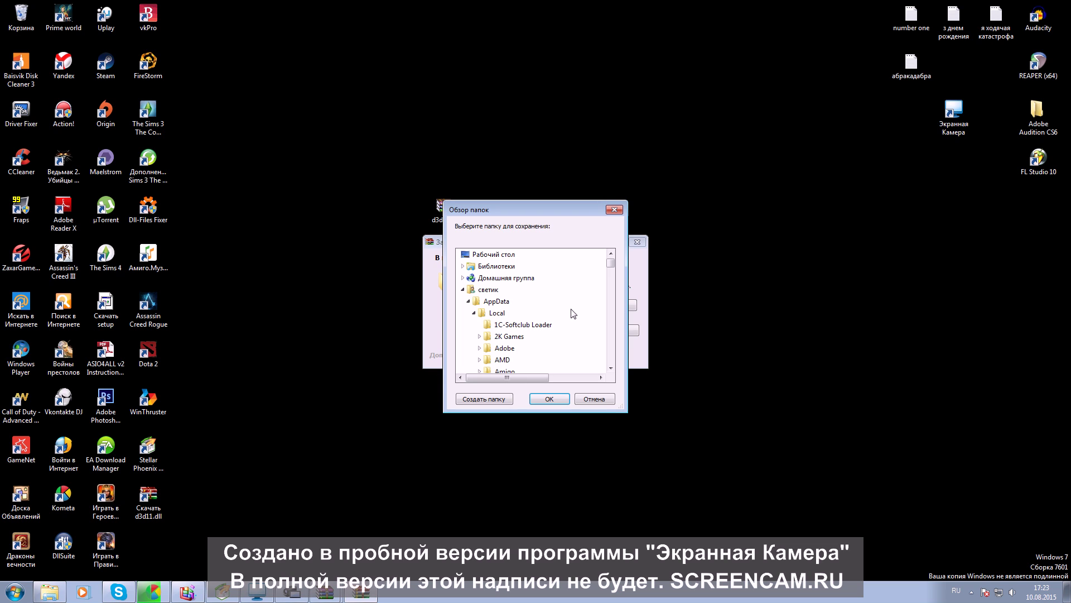
drag(612, 263, 623, 379)
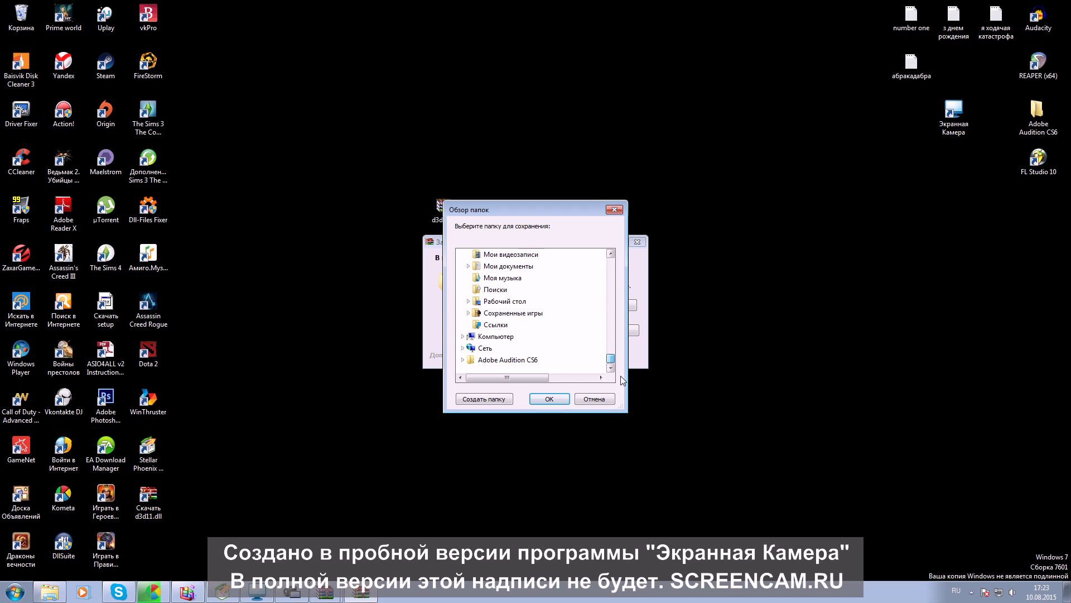
click(487, 337)
double_click(488, 337)
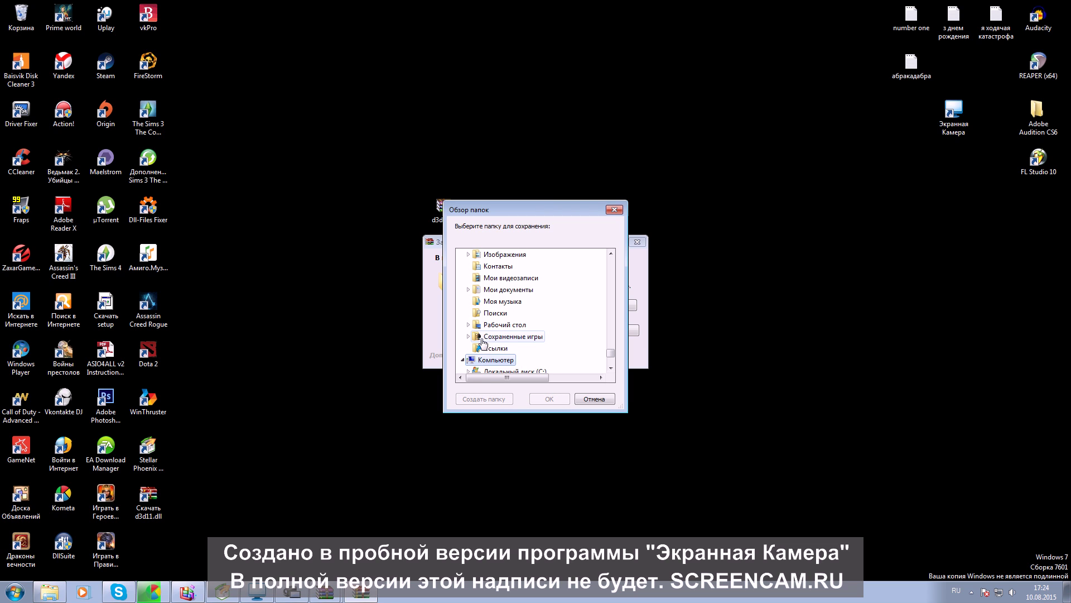
double_click(503, 326)
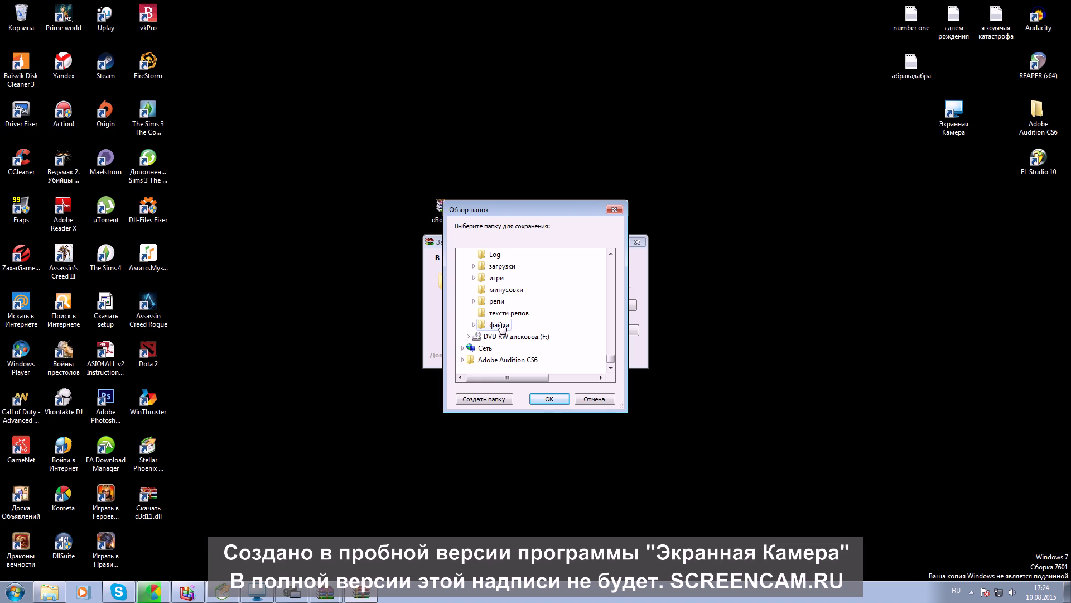
click(499, 325)
click(549, 399)
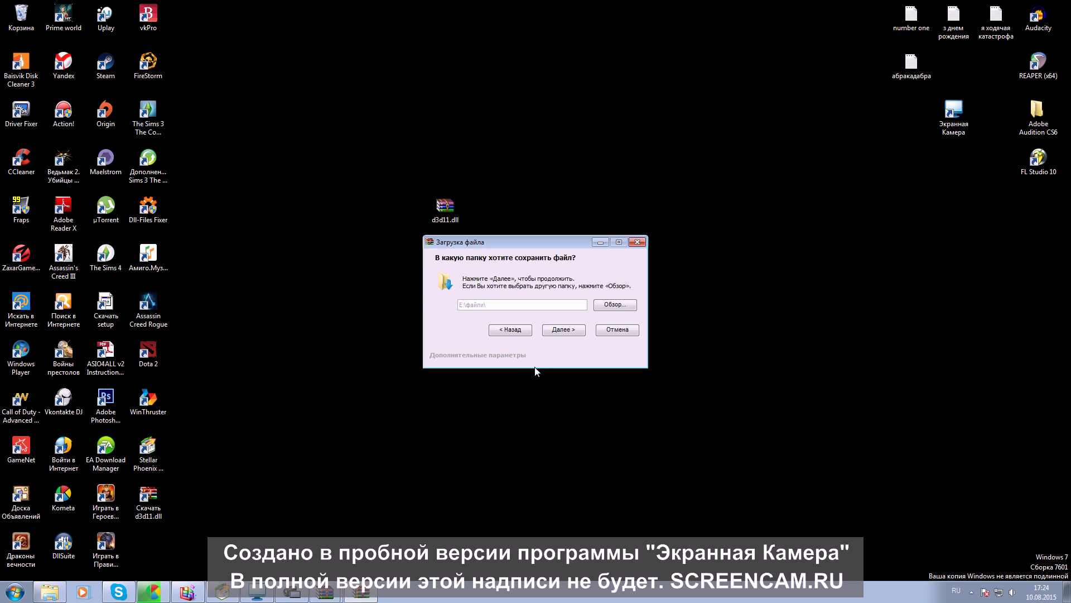
click(573, 330)
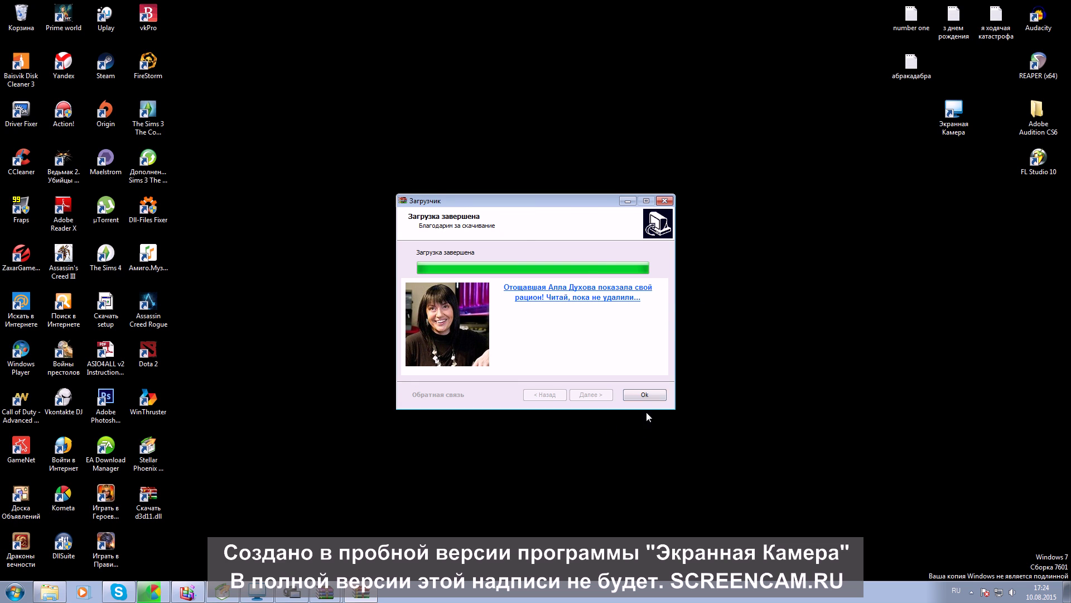
click(648, 396)
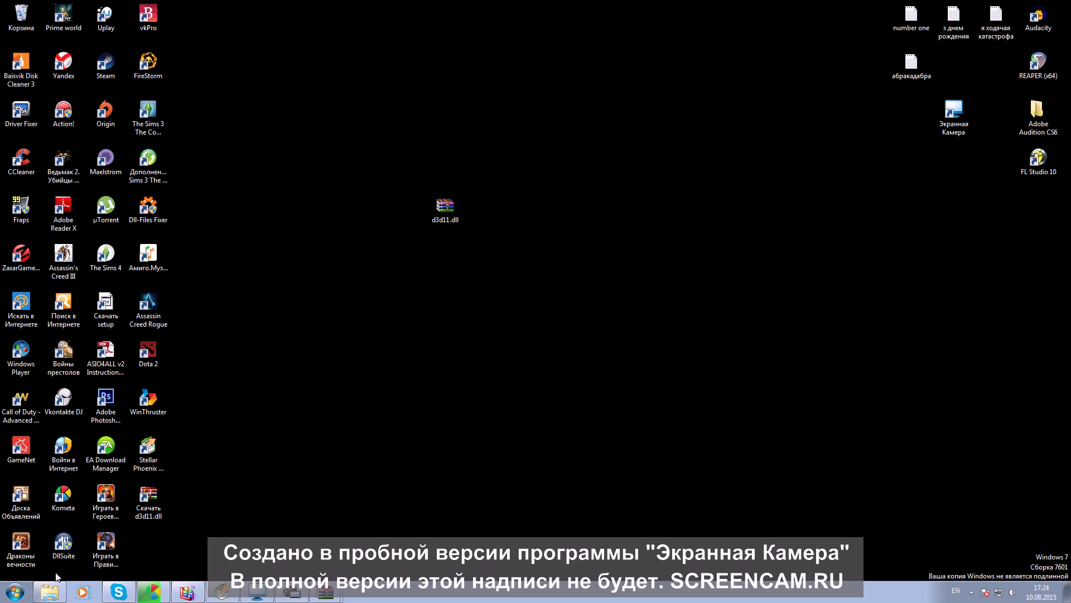
Go to the файли folder on drive E: in the file manager and open the downloaded d3d11.dll archive
click(50, 592)
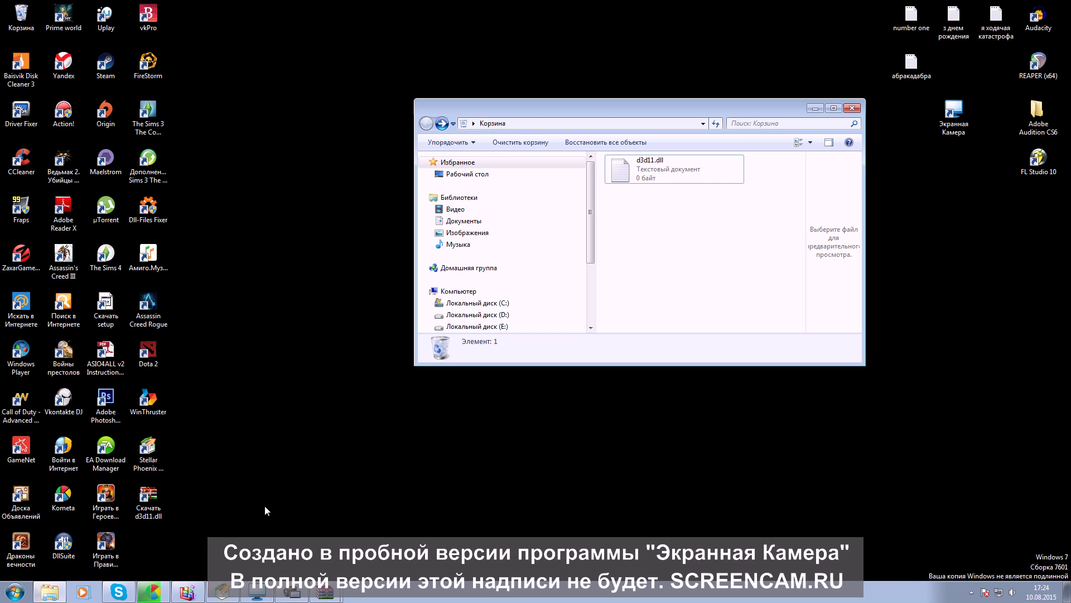
drag(648, 109, 520, 141)
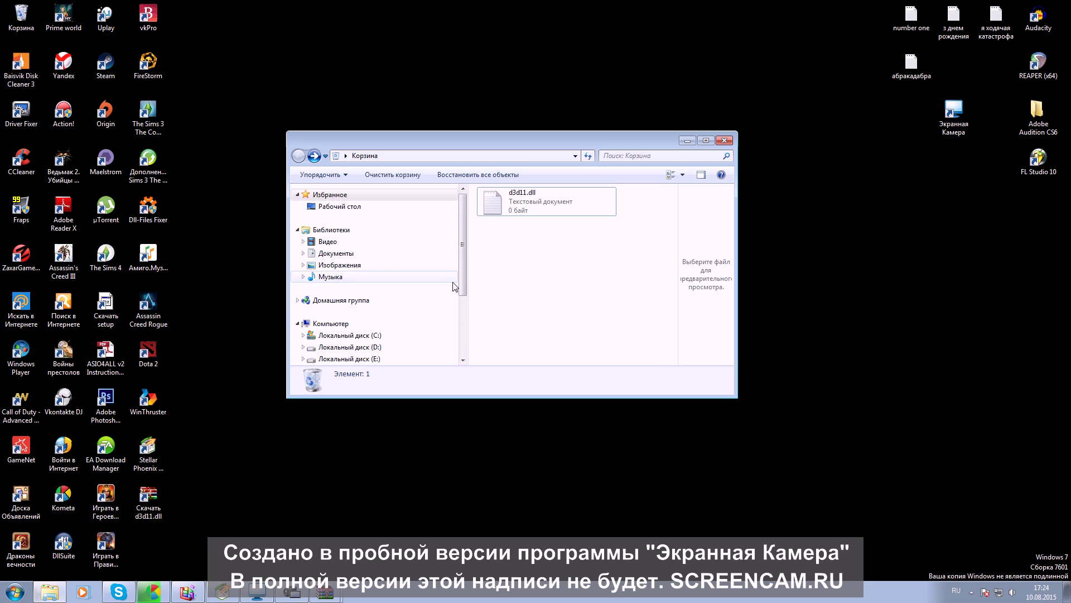
scroll(391, 302, down, 3)
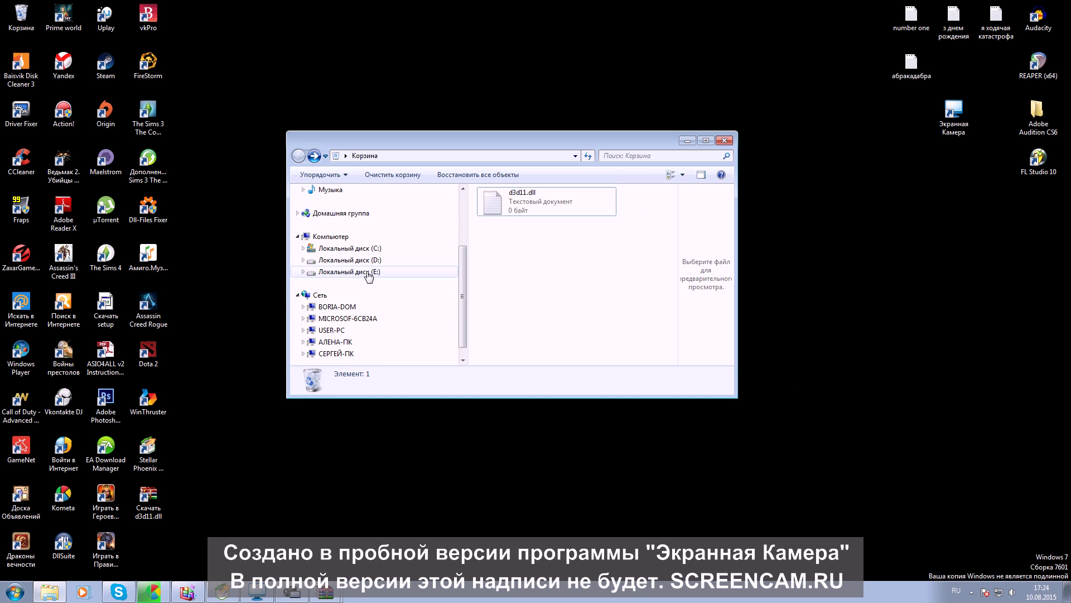
click(346, 271)
click(519, 302)
double_click(519, 302)
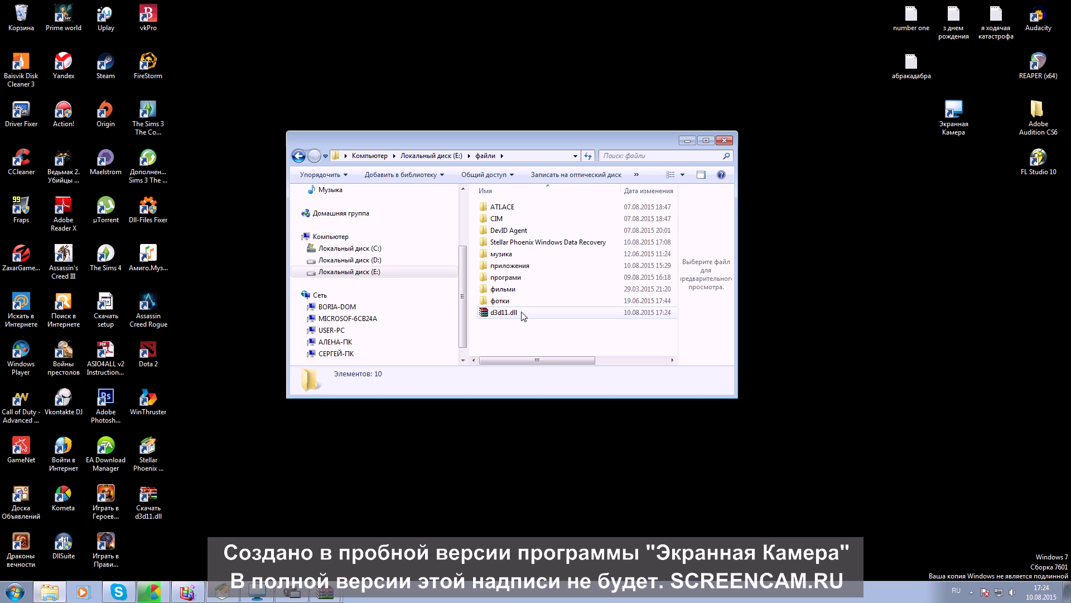
click(524, 316)
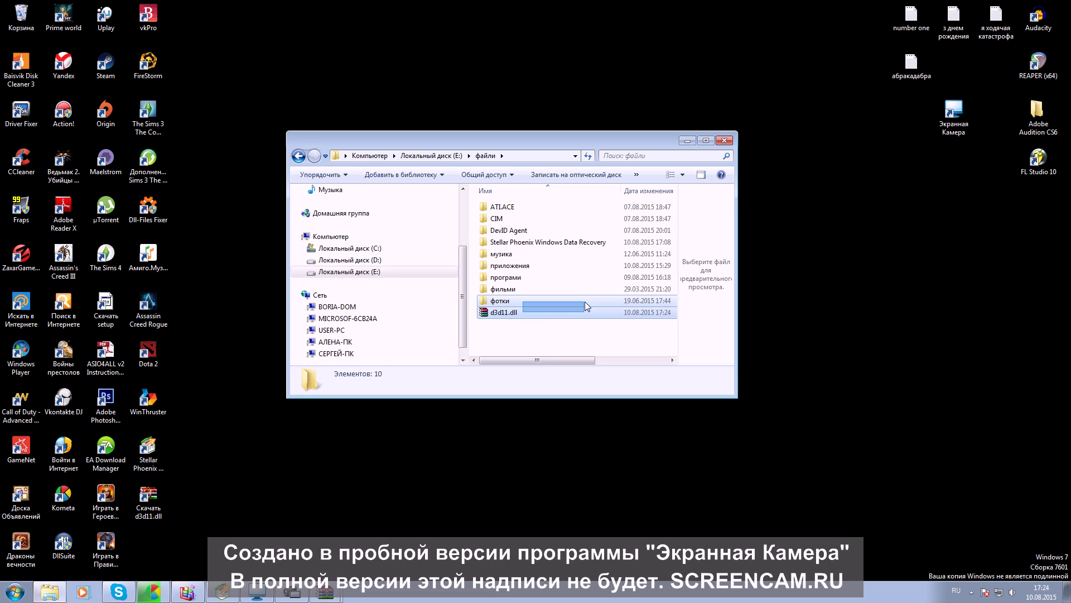
scroll(584, 301, right, 3)
double_click(503, 315)
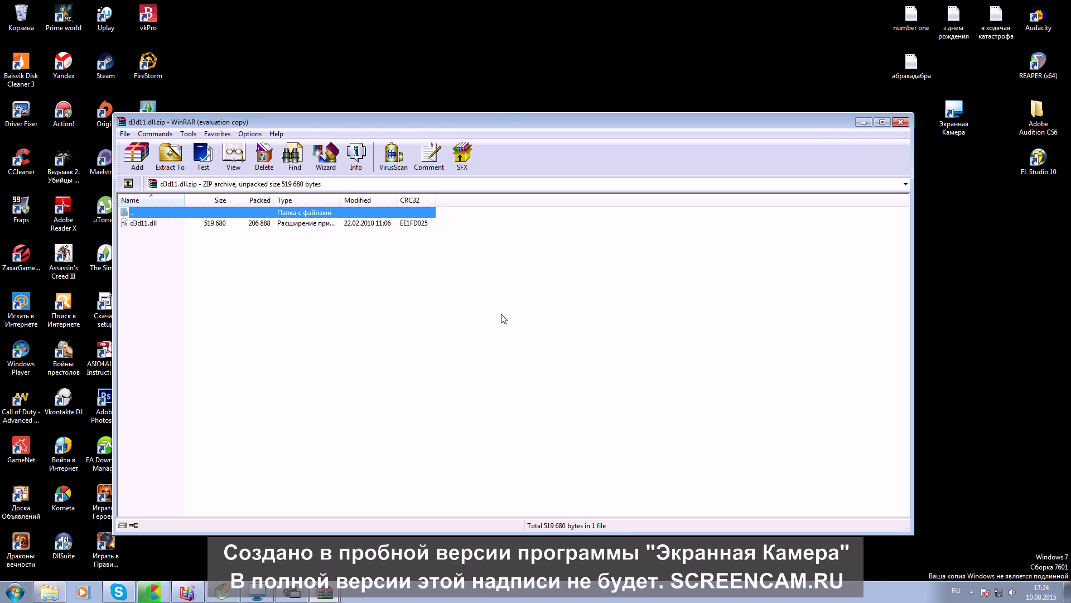
Extract d3d11.dll from the archive to an empty area of the desktop and close the archive window
click(255, 237)
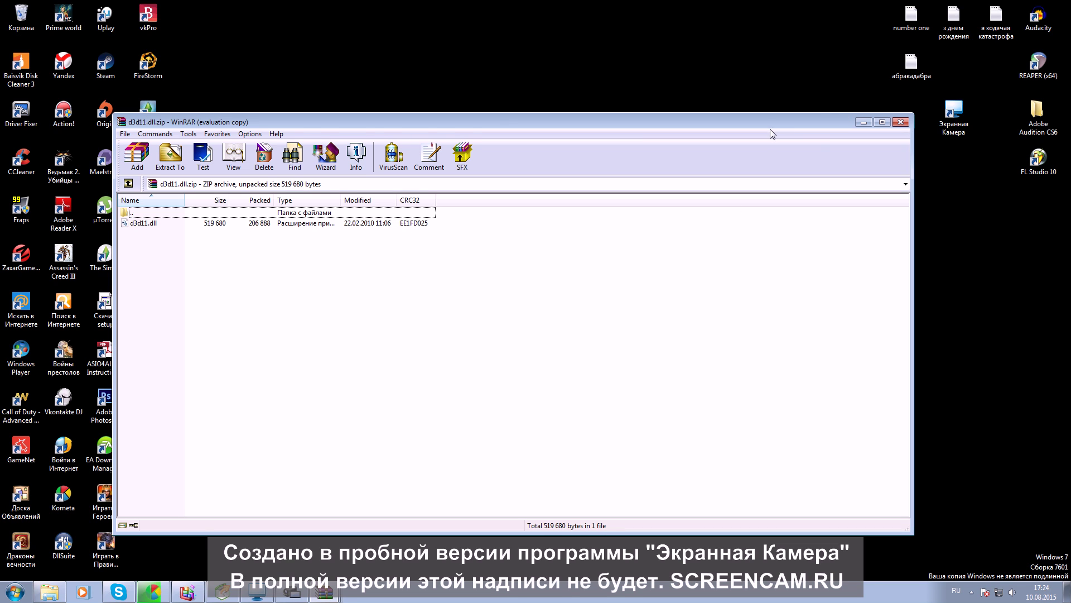
drag(770, 129, 843, 199)
click(691, 132)
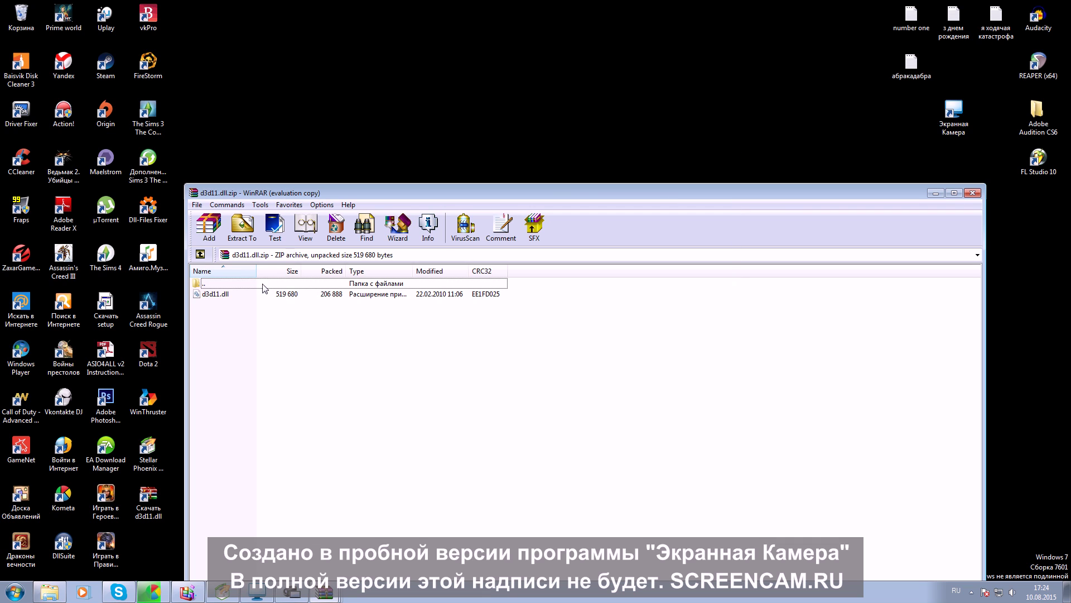
click(248, 295)
drag(395, 105, 396, 106)
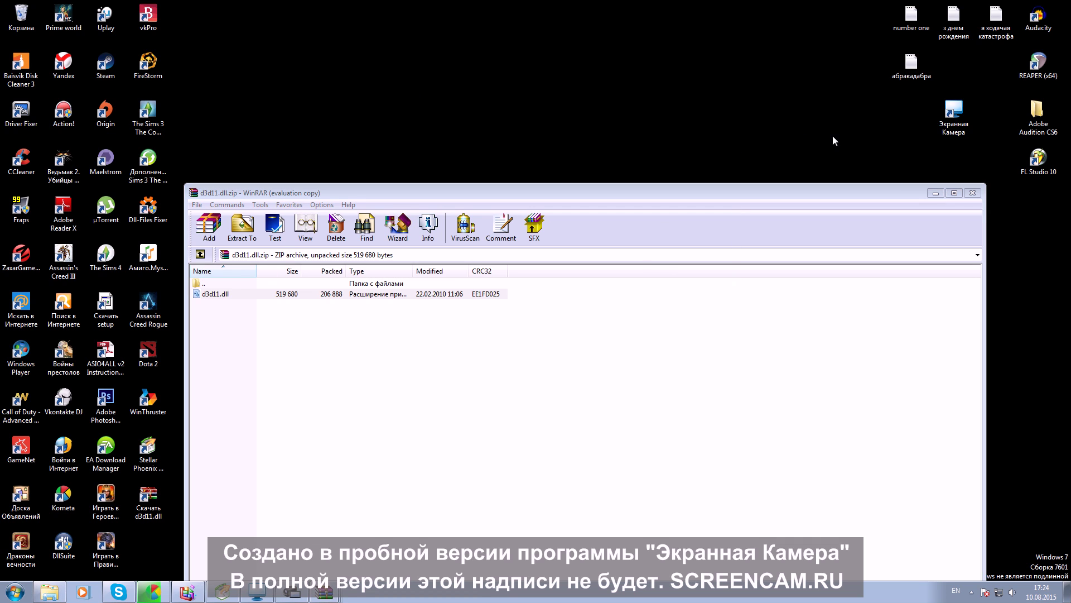
key(Escape)
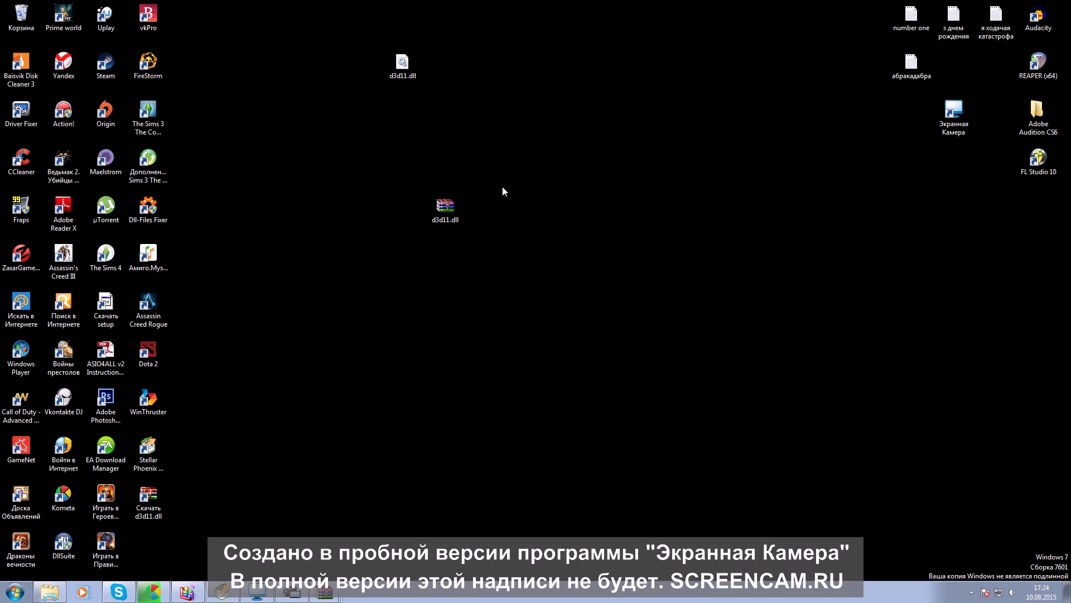
Place the desktop d3d11.dll archive below the Экранная Камера shortcut and the extracted d3d11.dll beside the restored, repositioned folder window
right_click(454, 208)
click(437, 220)
drag(437, 217, 946, 170)
drag(401, 66, 356, 212)
click(50, 591)
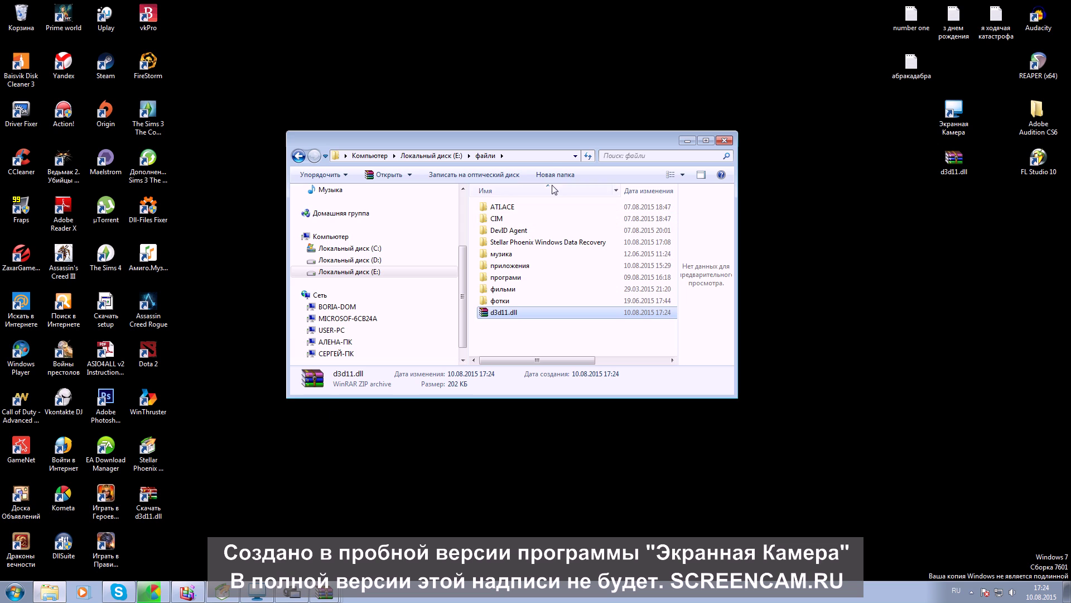
drag(533, 140, 611, 239)
drag(360, 209, 318, 354)
Open the Windows folder on drive C: and locate the System32 and SysWOW64 folders
click(441, 371)
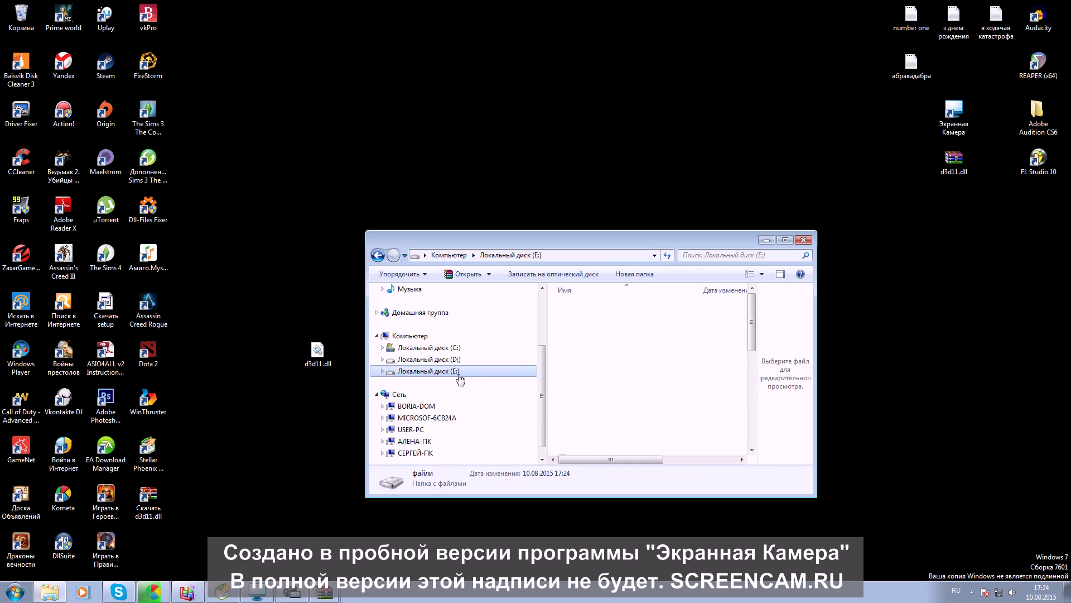
click(1013, 592)
click(429, 347)
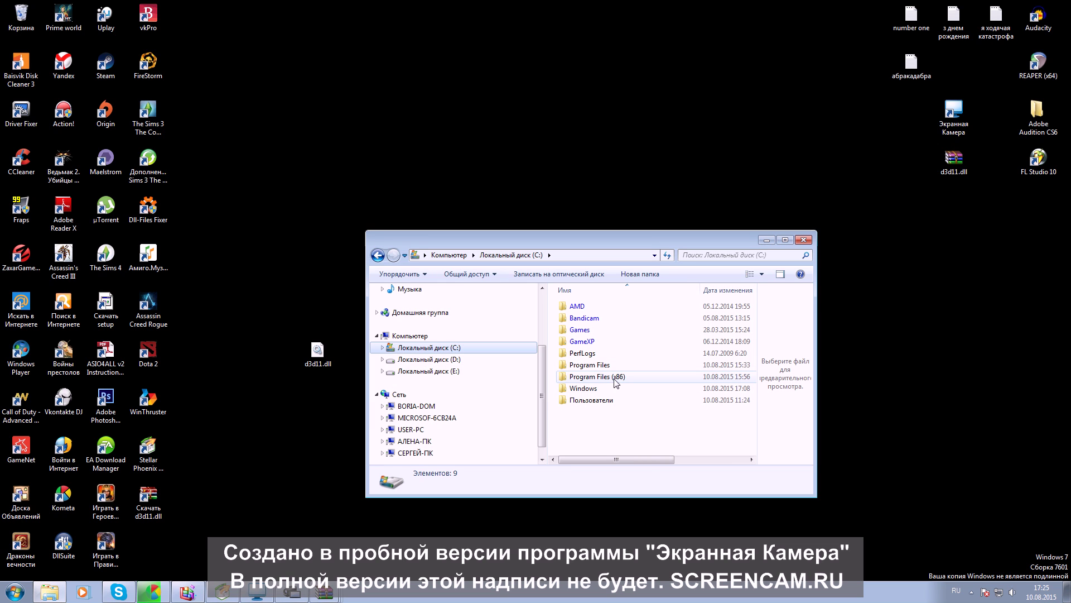
double_click(607, 388)
scroll(609, 335, down, 3)
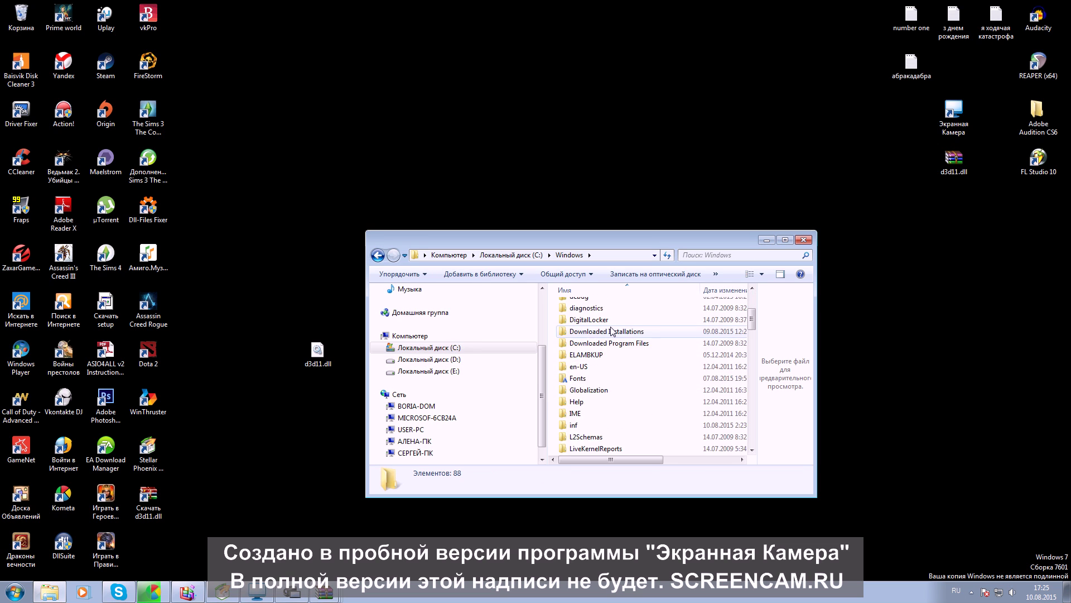
scroll(612, 331, down, 3)
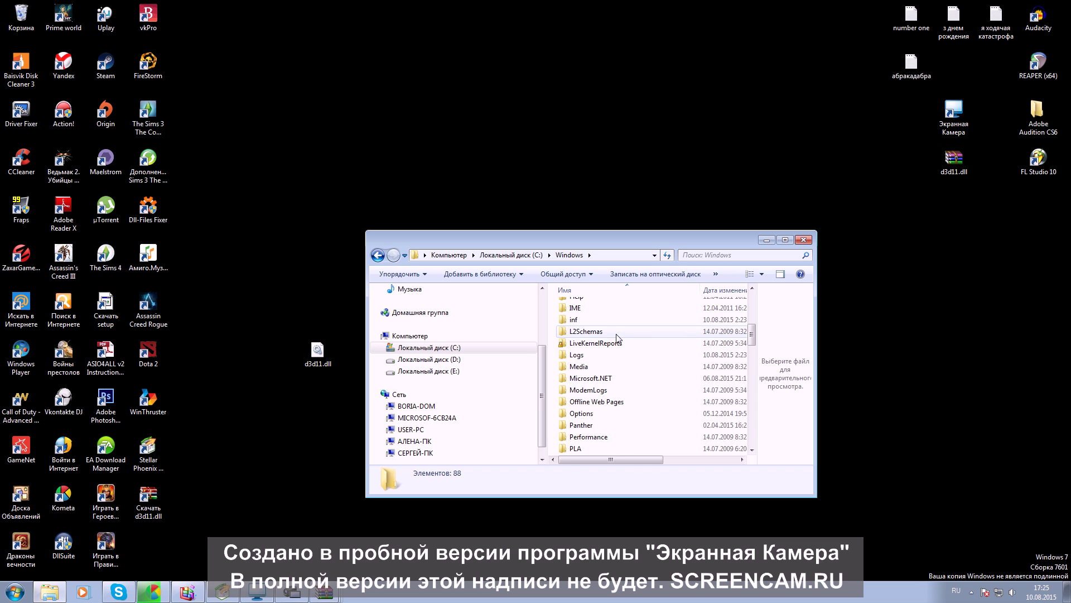
scroll(617, 338, down, 2)
scroll(618, 337, down, 5)
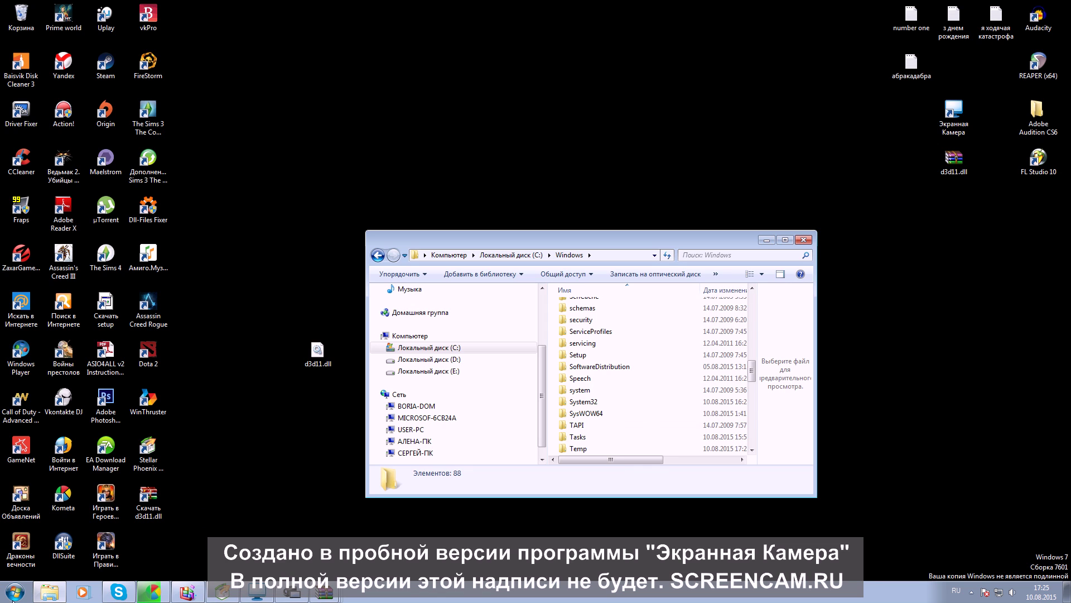
Check the system type in the computer's properties and close the system information window
key(super)
right_click(250, 404)
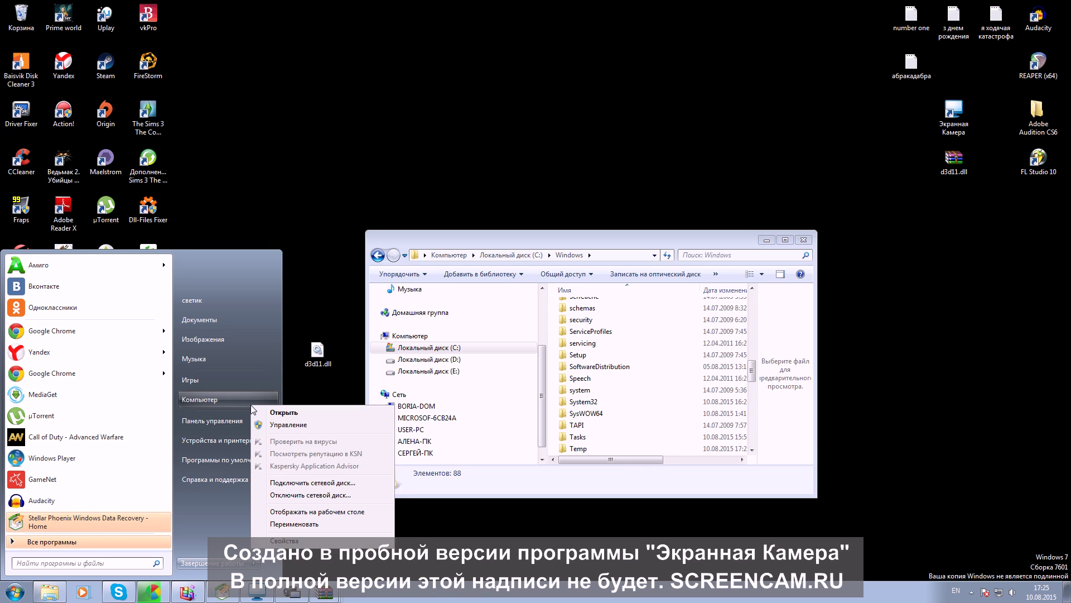
click(284, 540)
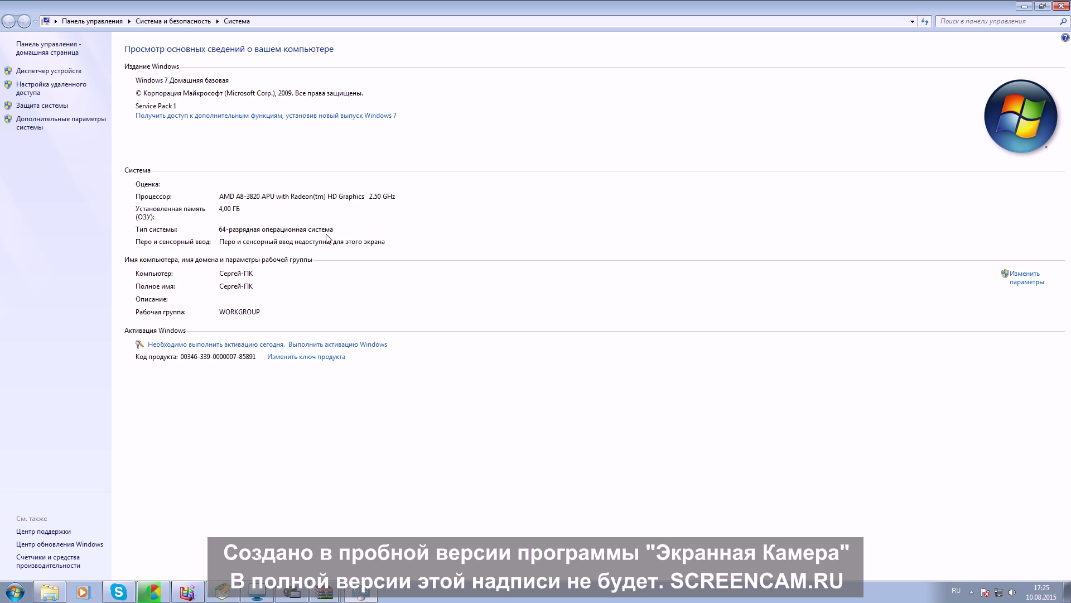
click(1062, 6)
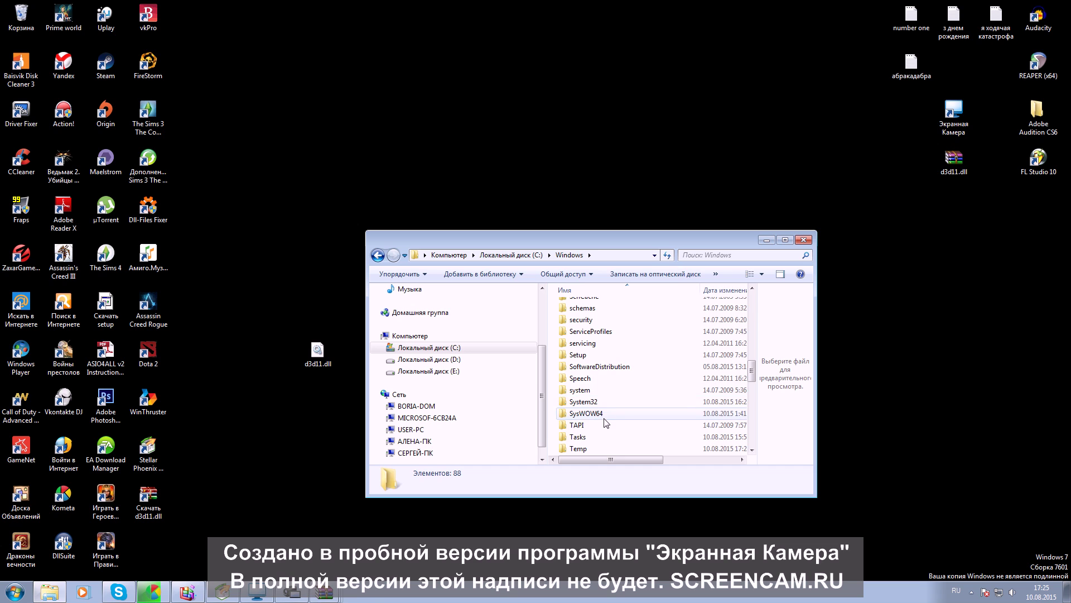
Look inside the System32 and SysWOW64 folders in turn, returning to the Windows folder after each
double_click(606, 402)
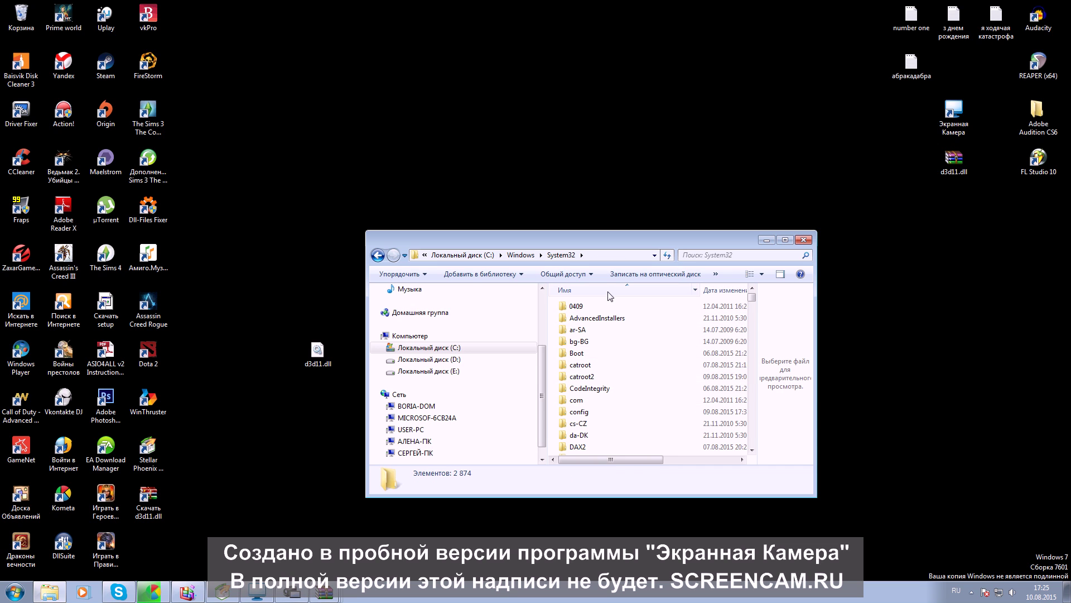
key(BackSpace)
scroll(659, 416, down, 2)
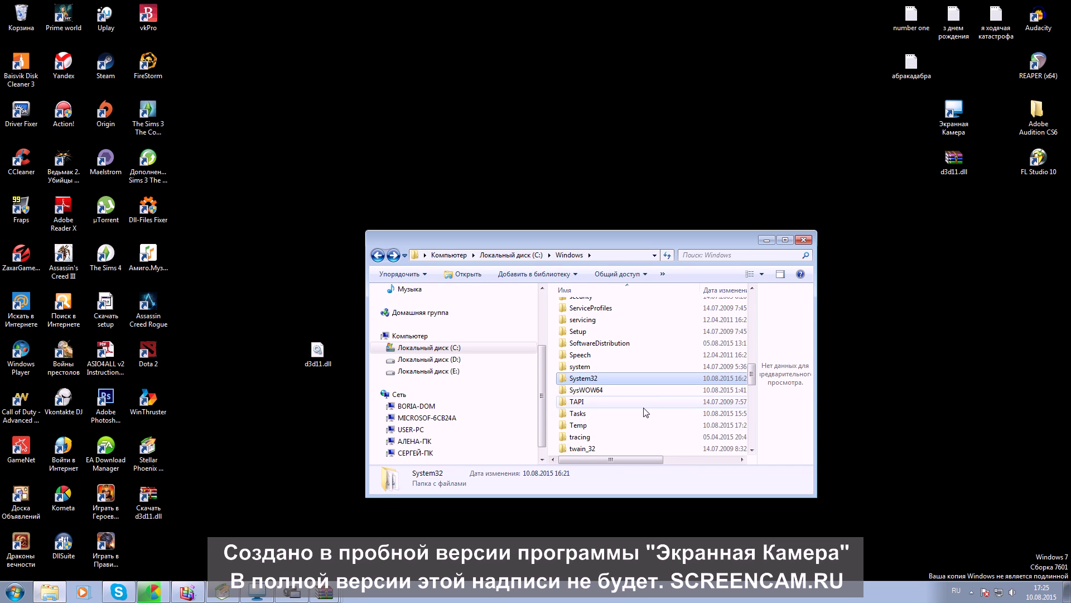
double_click(594, 393)
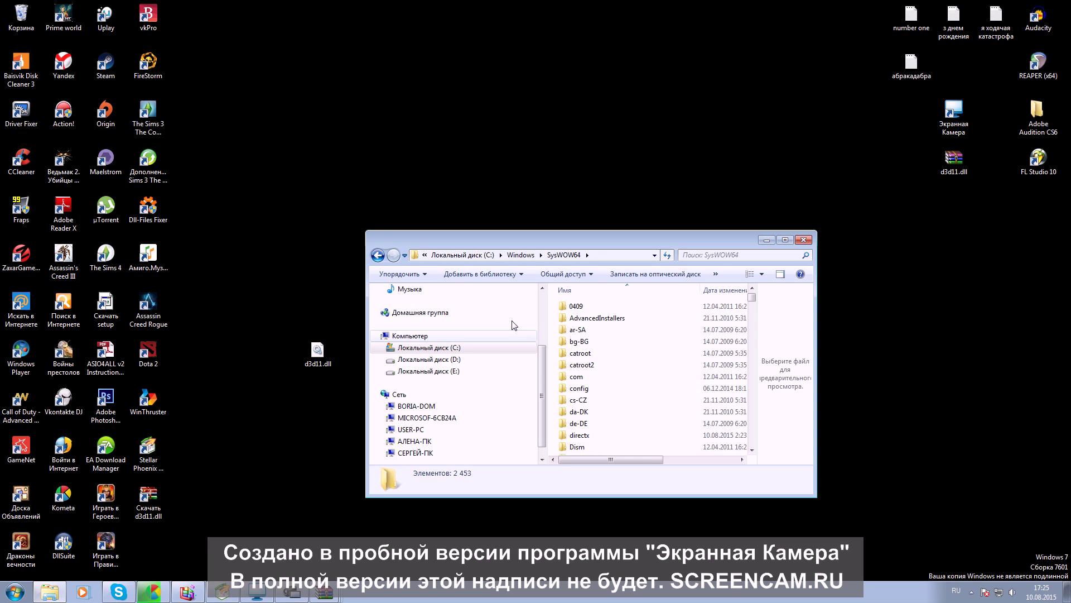
click(378, 256)
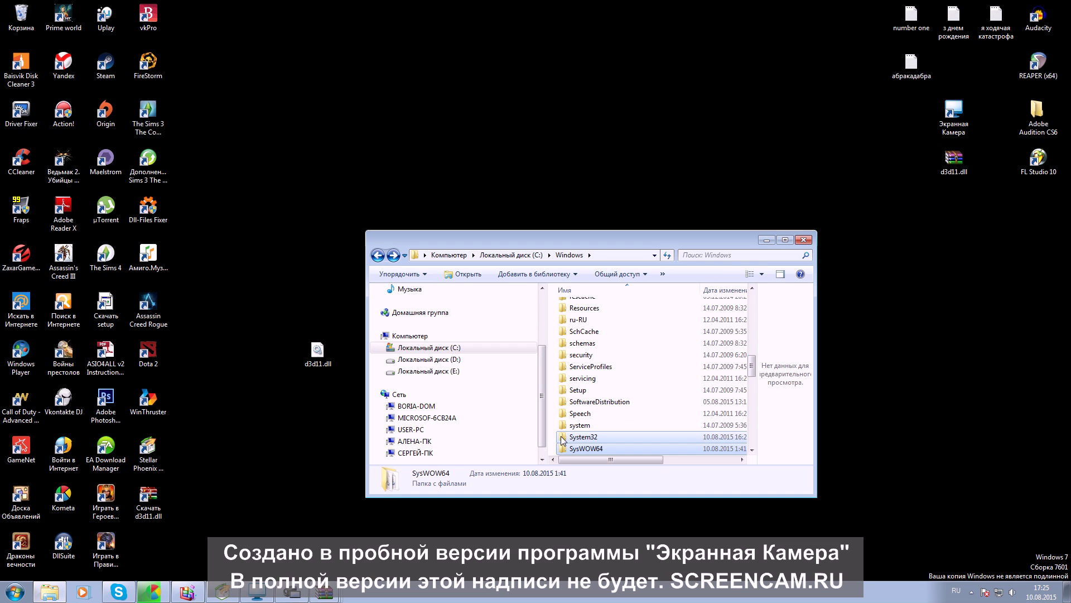
Move d3d11.dll from the desktop into the SysWOW64 folder, replacing the existing file, and open that folder
scroll(564, 438, down, 1)
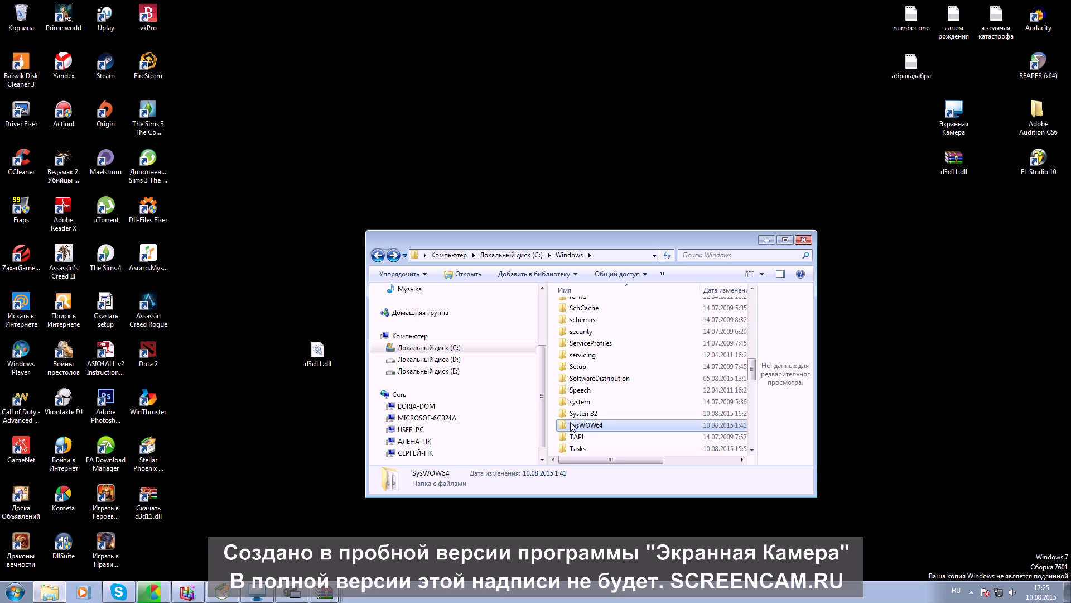
drag(572, 427, 572, 425)
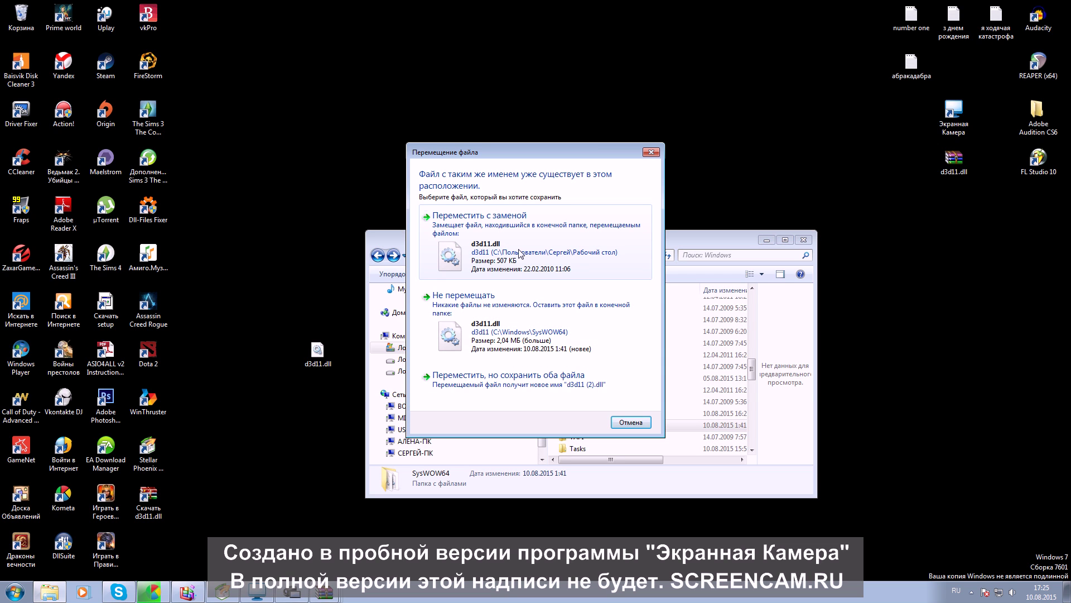
click(519, 255)
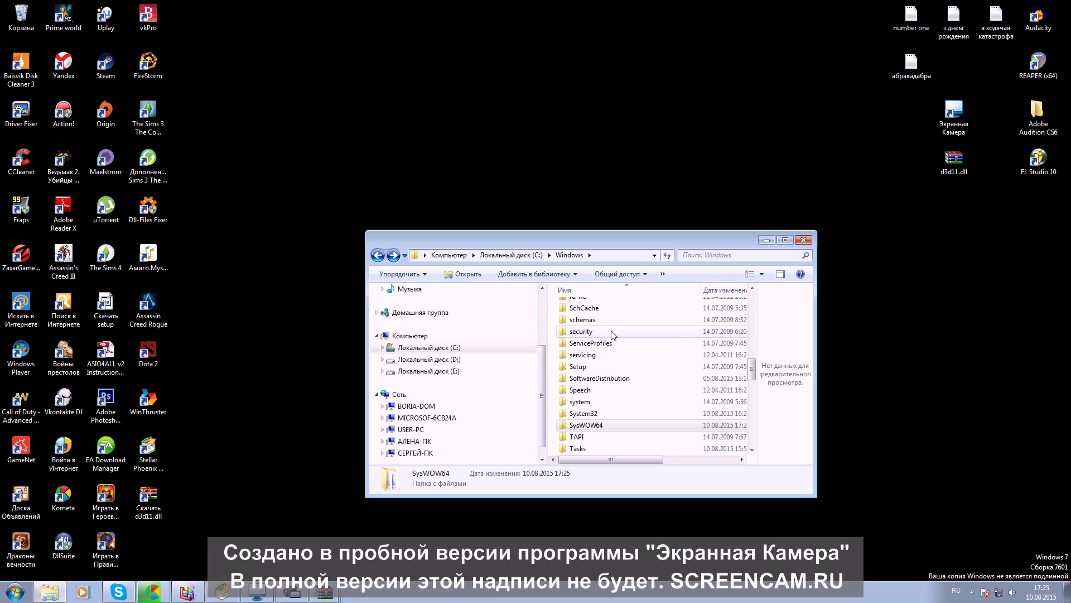
double_click(615, 424)
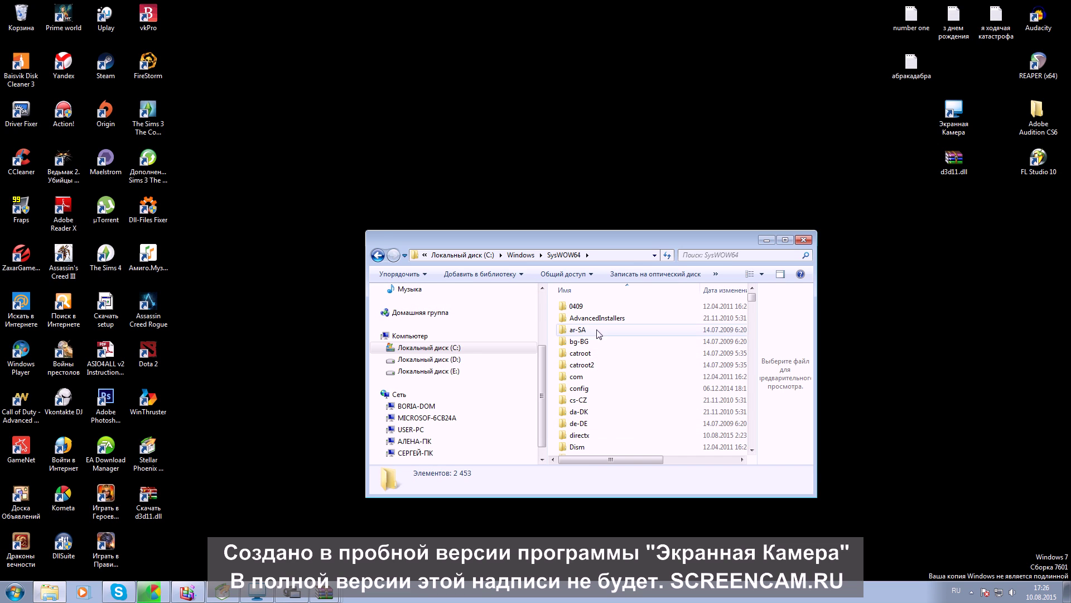
Search the SysWOW64 folder for d3d11.dll
click(760, 254)
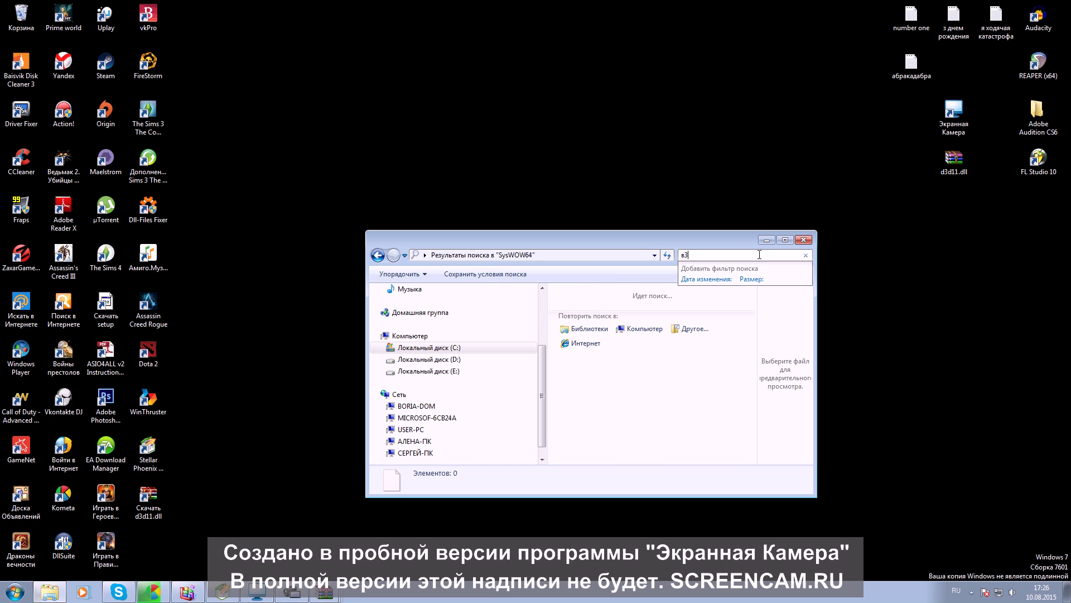
key(BackSpace)
key(BackSpace)
key(alt+shift)
text(d)
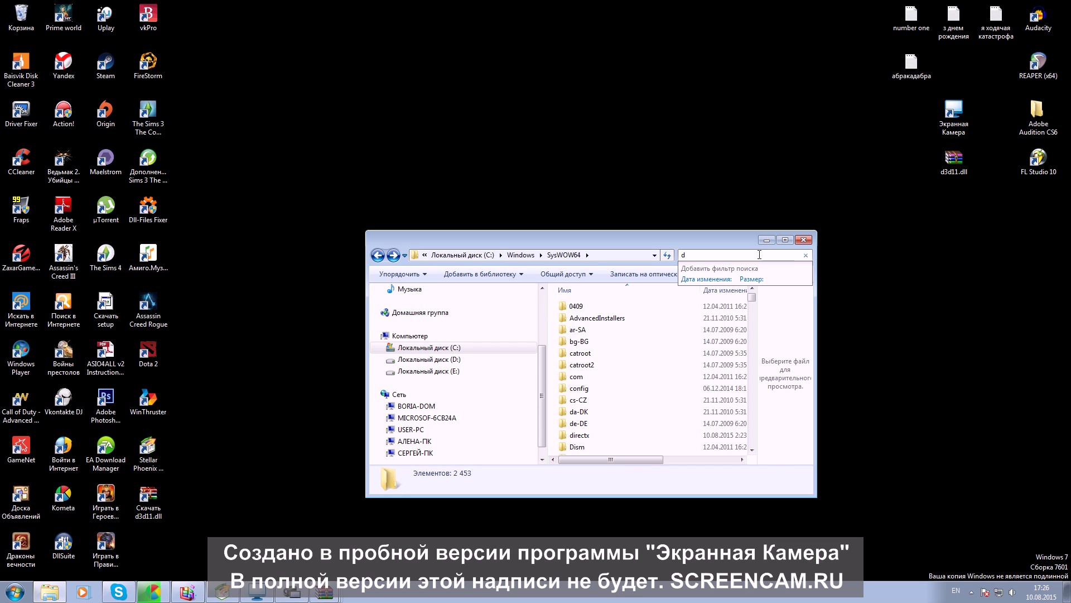
text(3.d11.dll)
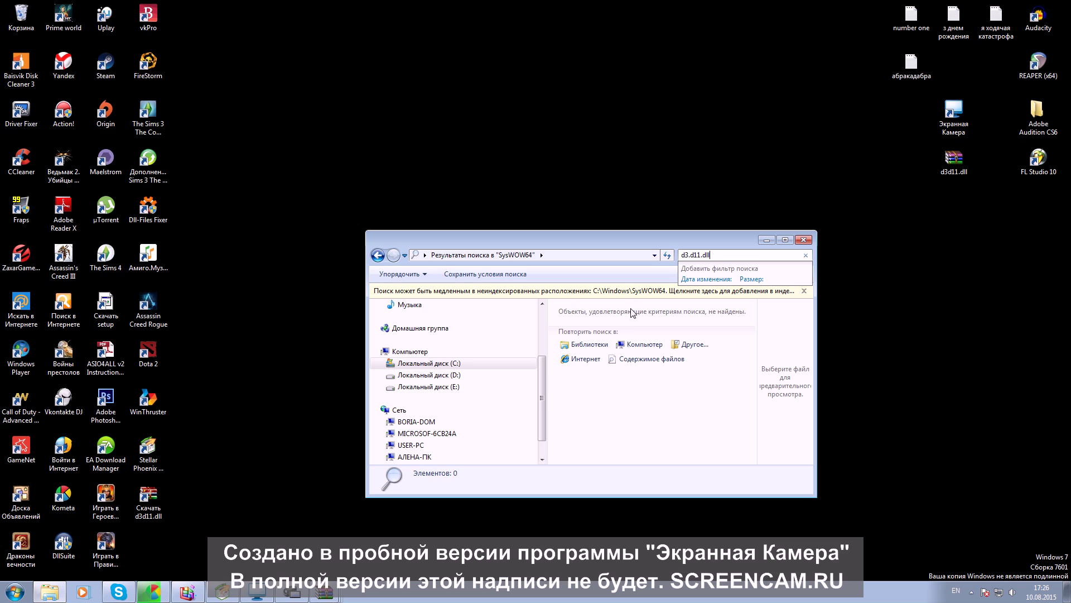
click(715, 255)
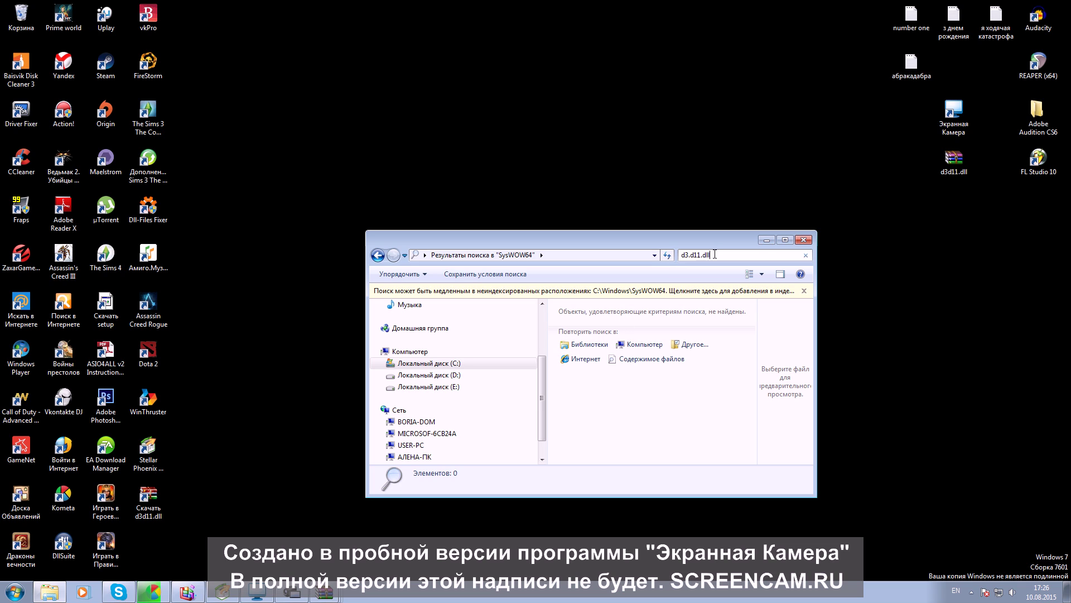
click(715, 255)
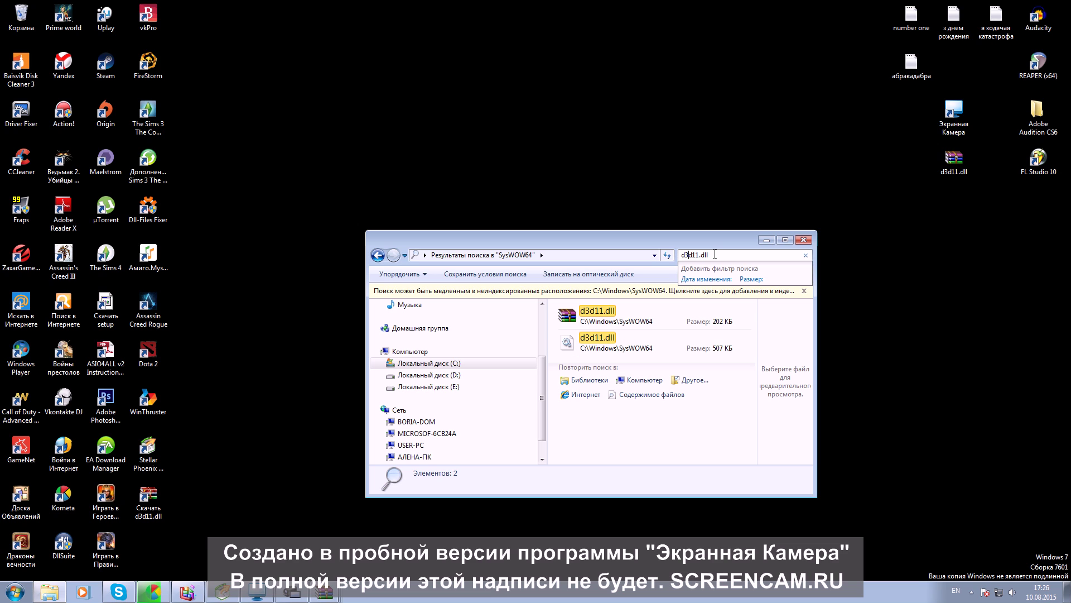
Open the 507 KB d3d11.dll from the search results, close its viewer and leave the SysWOW64 folder window
click(620, 350)
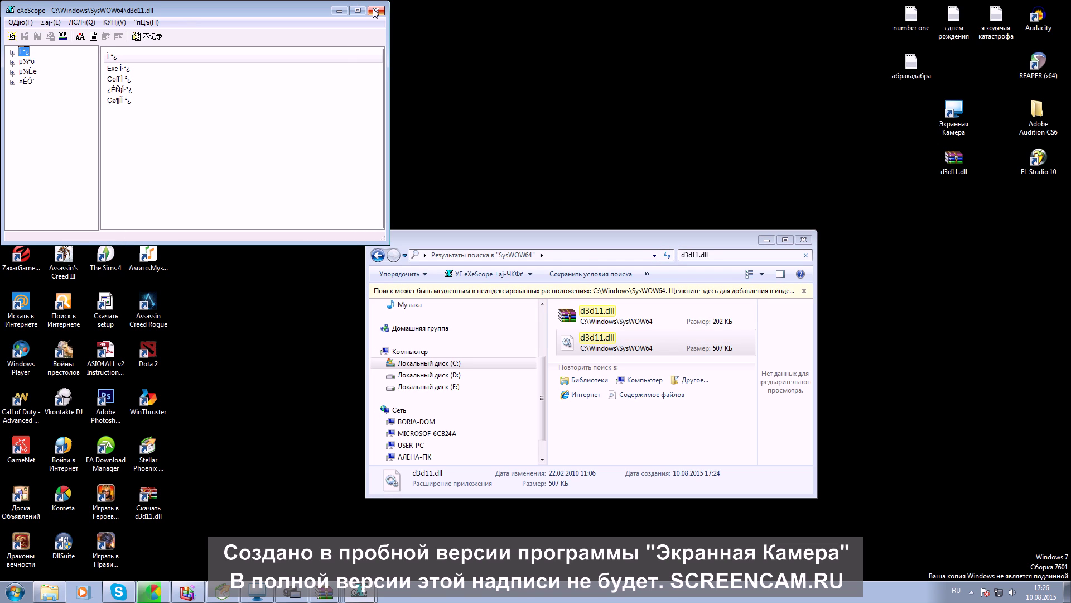
click(377, 11)
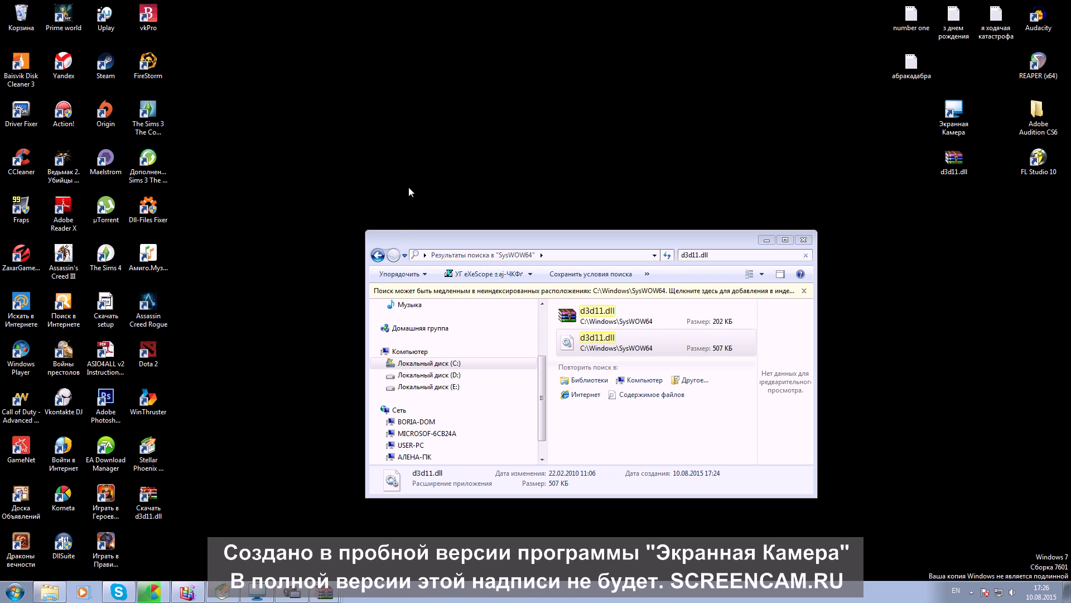
click(377, 255)
drag(667, 234, 670, 184)
click(804, 194)
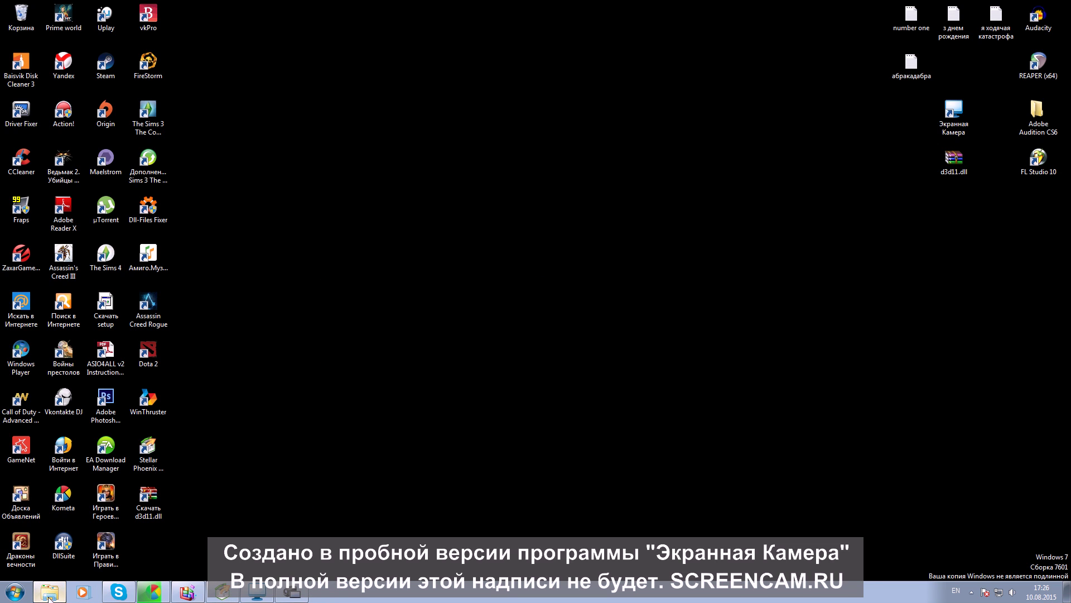
Find cmd among the installed programs and start the command prompt
click(23, 592)
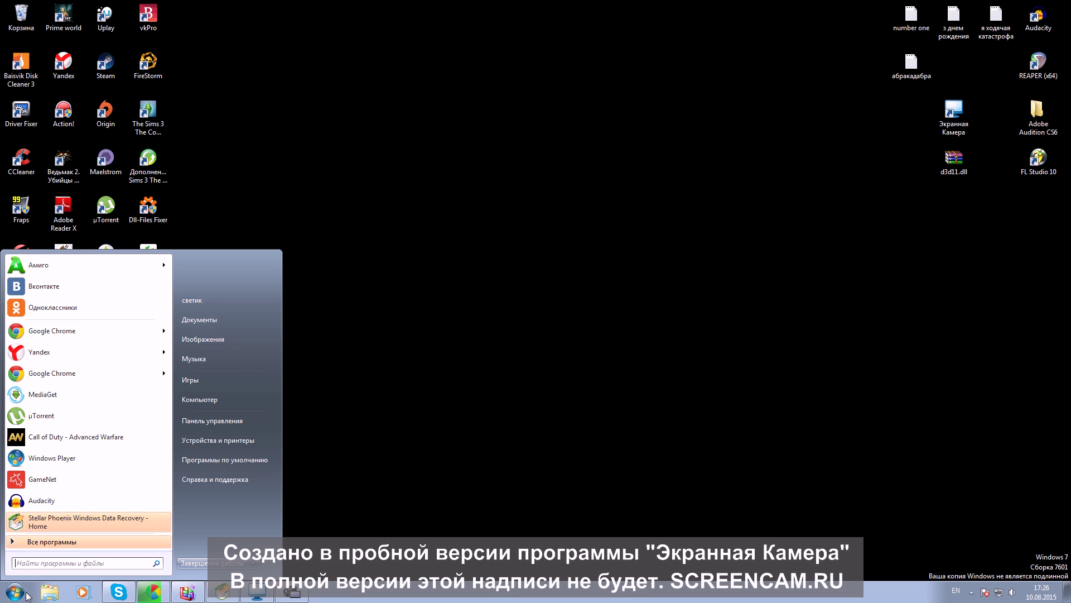
click(40, 564)
text(cmd)
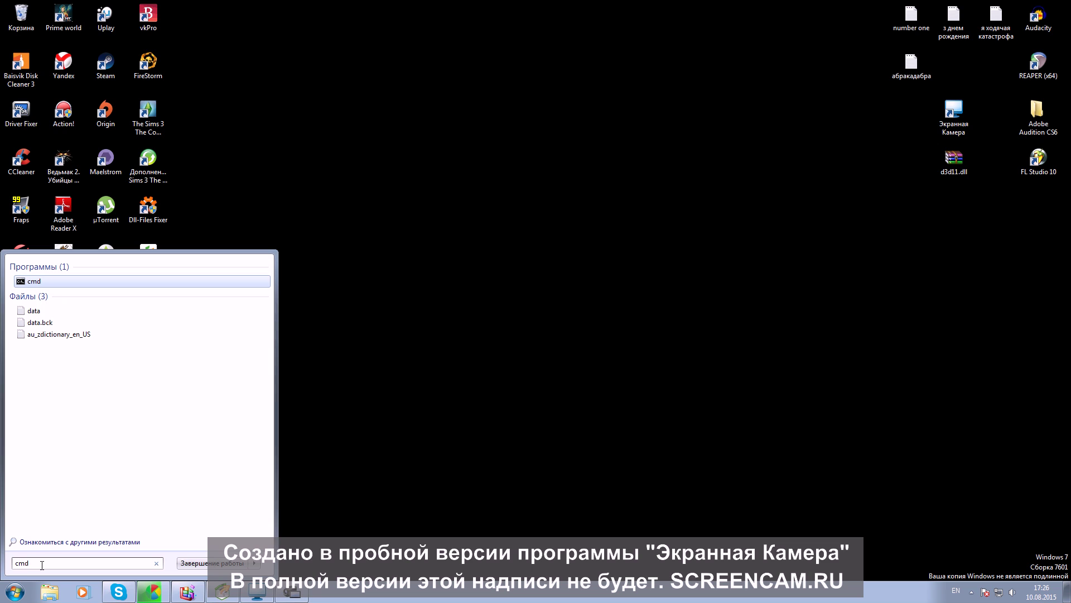
key(Return)
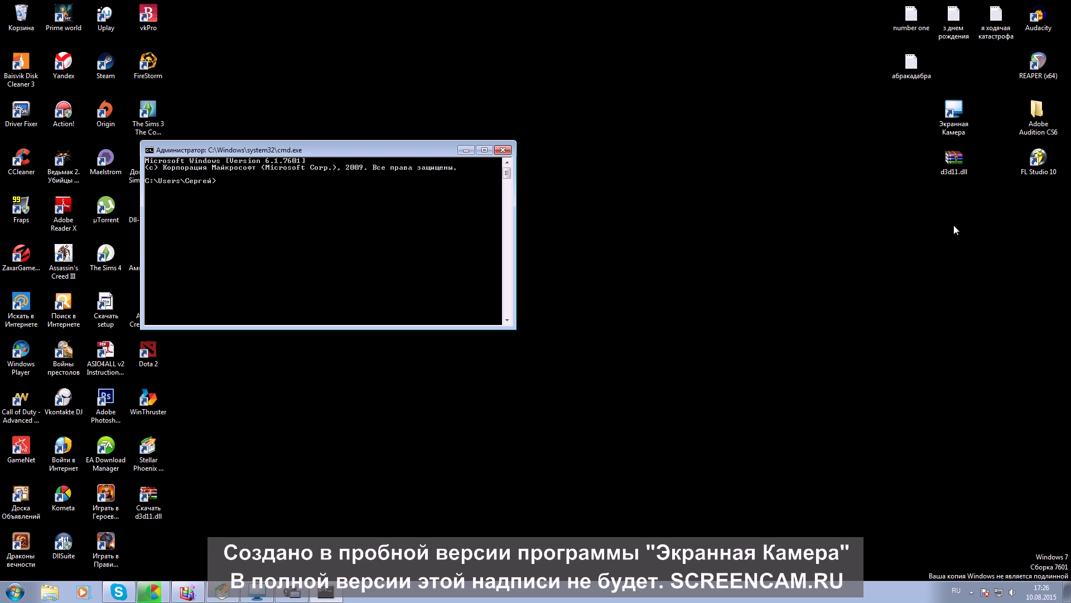
Create a new text document on the desktop with the default name and open it in Notepad
right_click(666, 371)
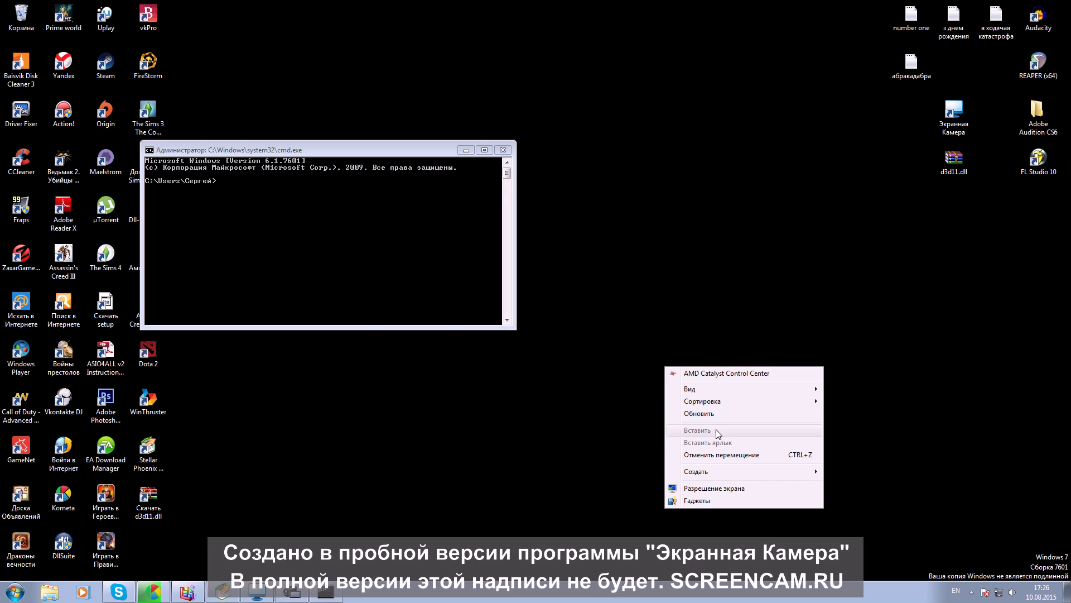
mouse_move(718, 472)
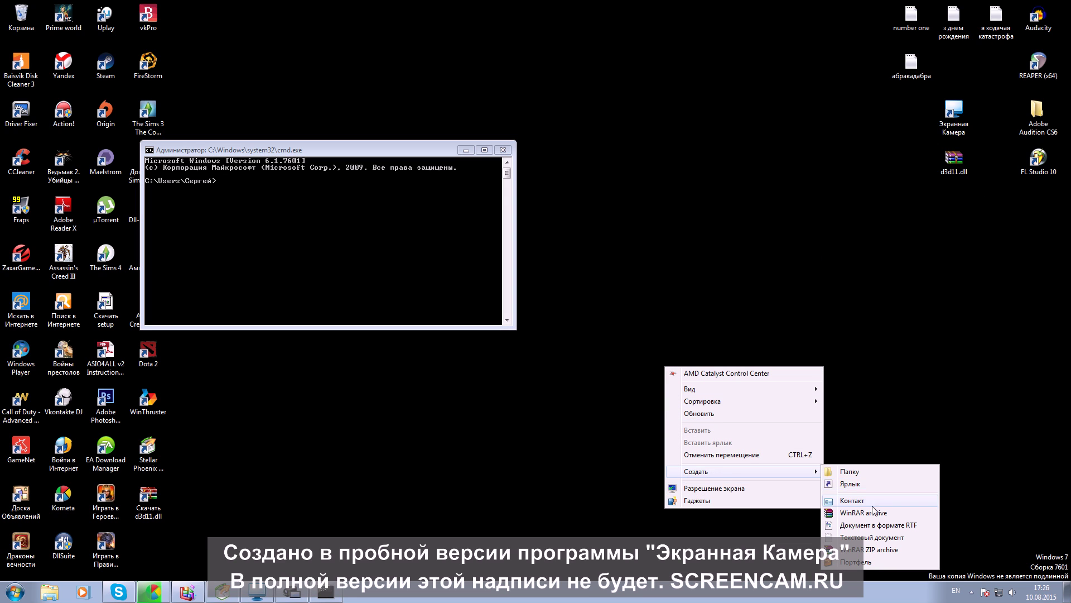
click(859, 538)
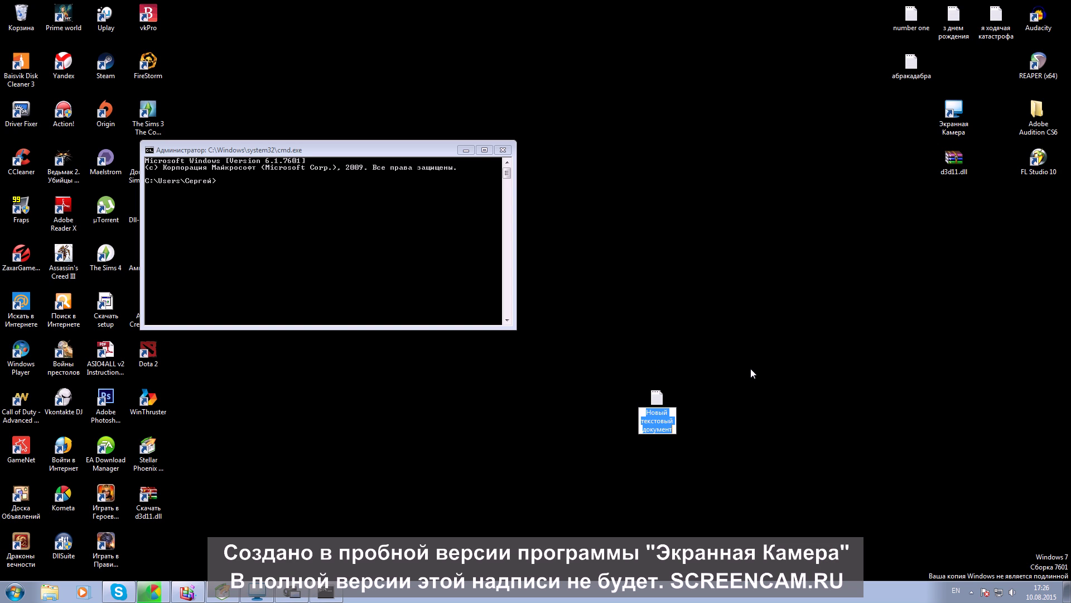
key(Return)
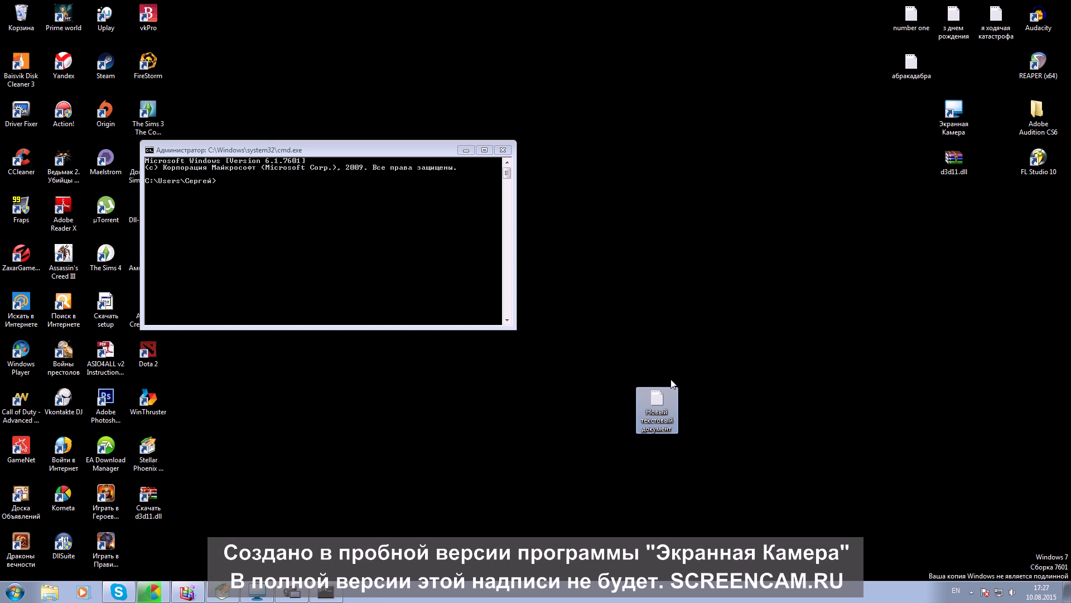
key(Return)
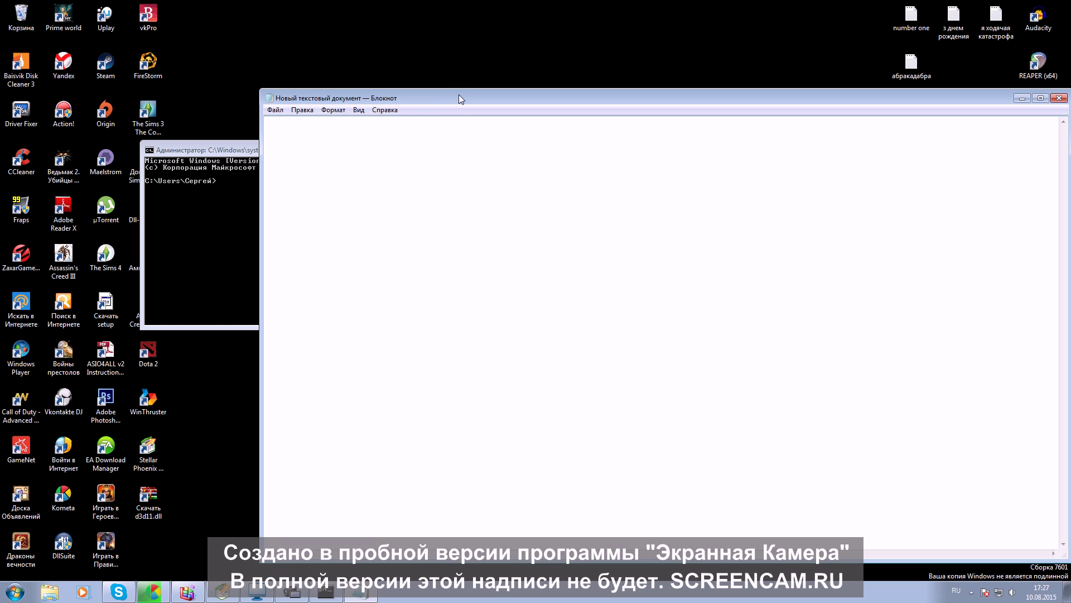
drag(459, 94, 401, 91)
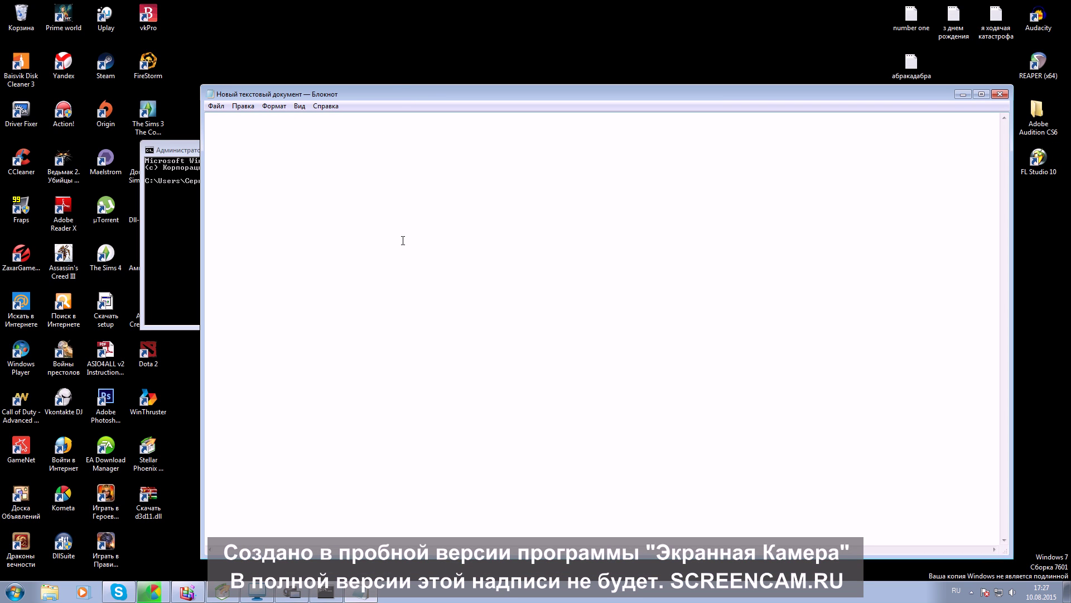
Write the command "regsvr32 d3d11.dll" in the empty document and copy it
text(ку)
key(BackSpace)
key(BackSpace)
key(alt+shift)
text(regsvr32 d3d11)
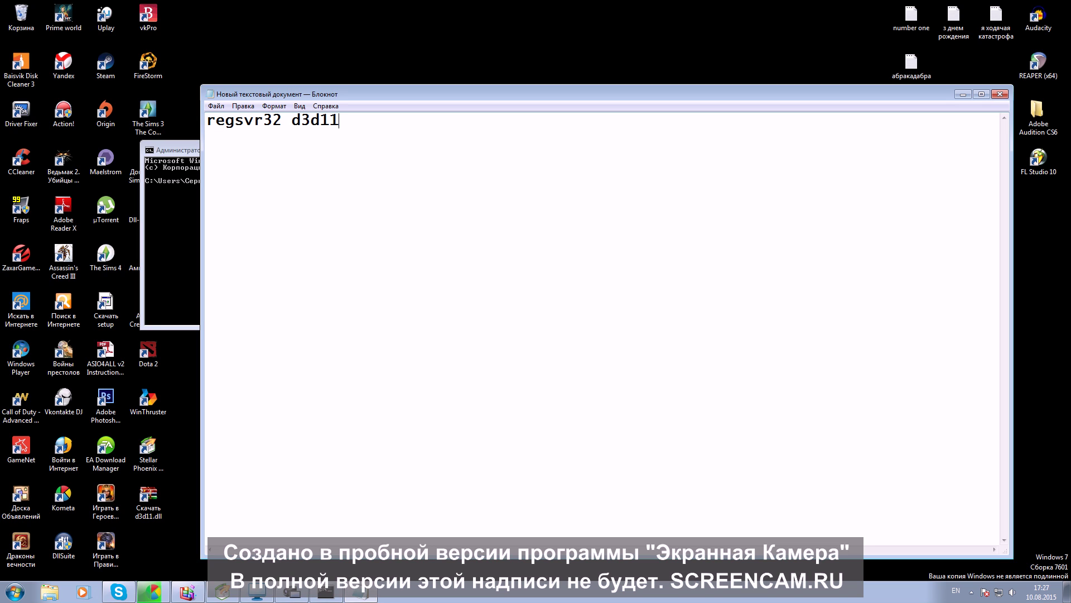
text(.dlll)
key(BackSpace)
drag(390, 120, 205, 147)
right_click(251, 117)
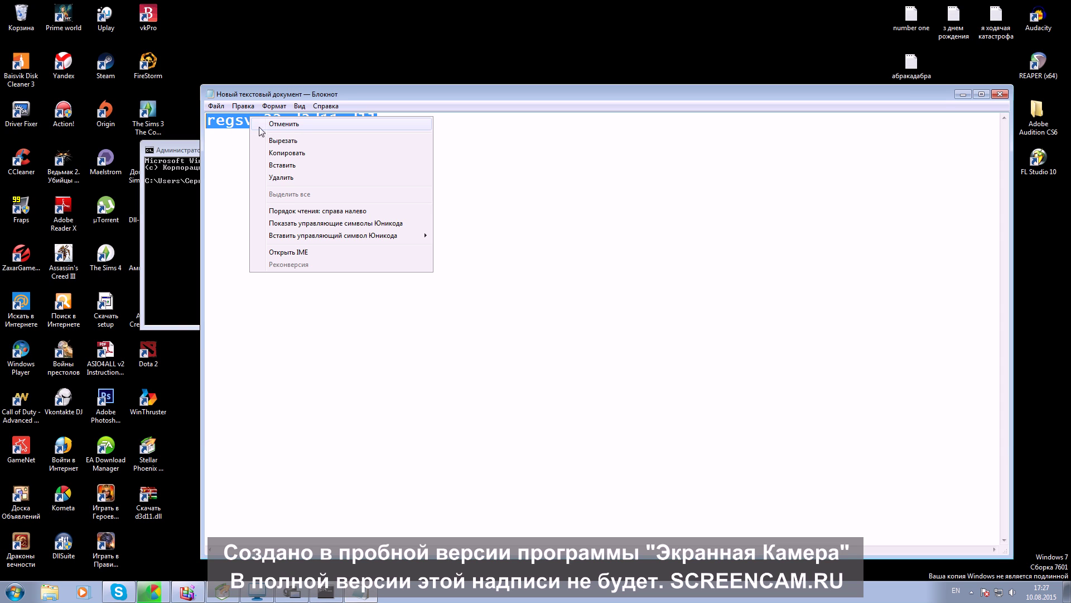
click(313, 155)
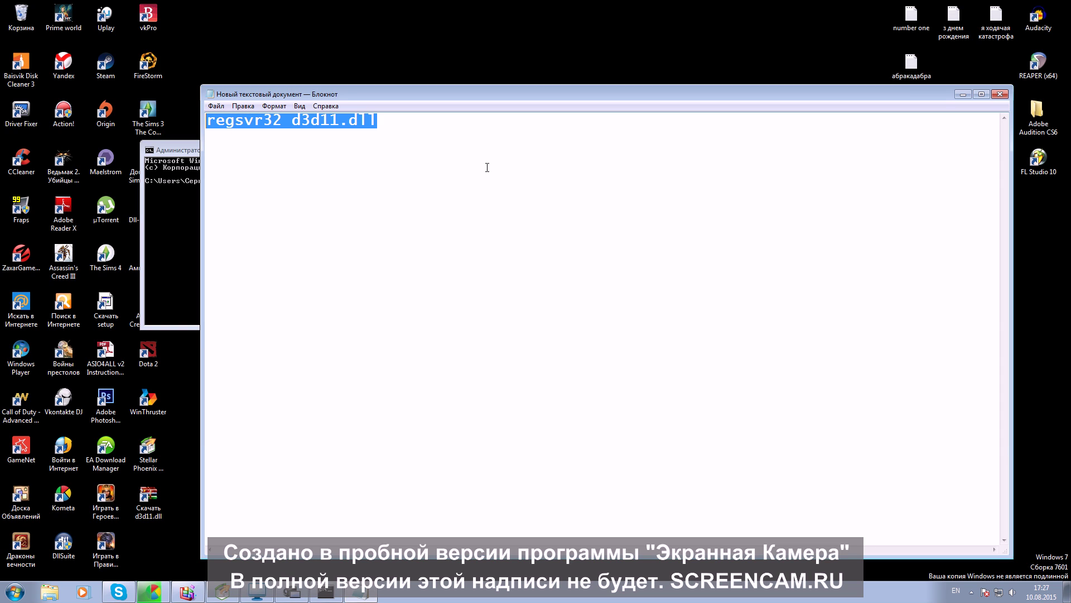
Try to register the library by running the copied command regsvr32 d3d11.dll in the command prompt, and close the prompt
click(962, 95)
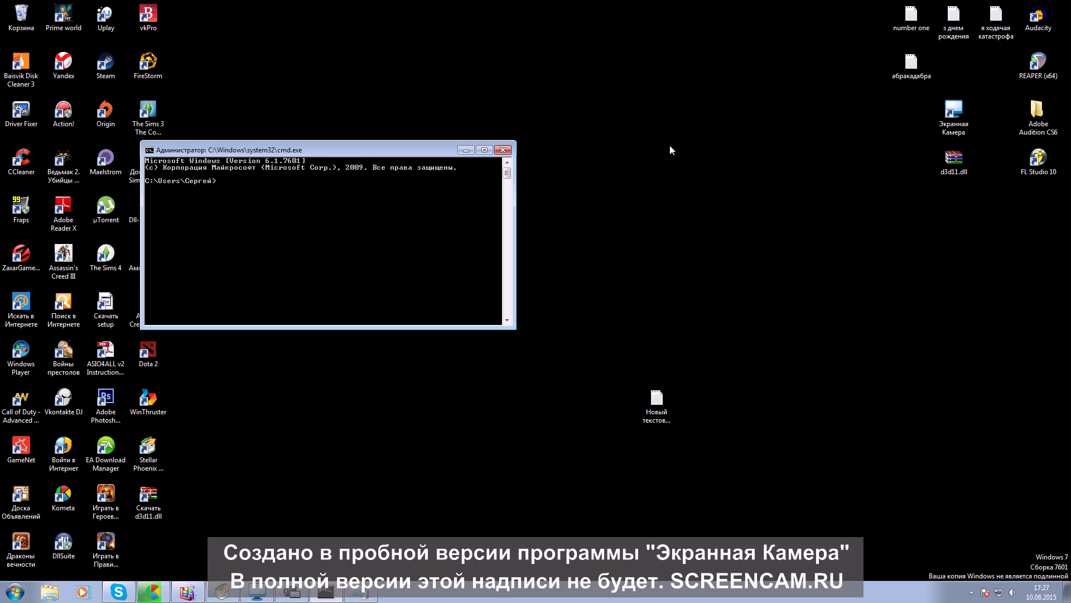
right_click(244, 182)
click(277, 205)
key(Return)
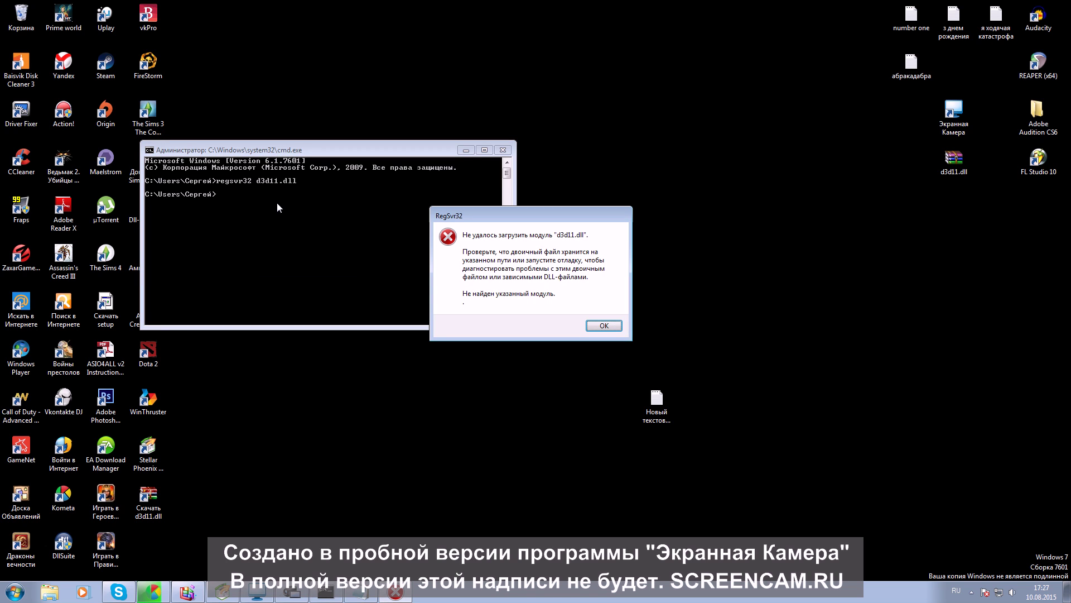
drag(497, 216, 488, 190)
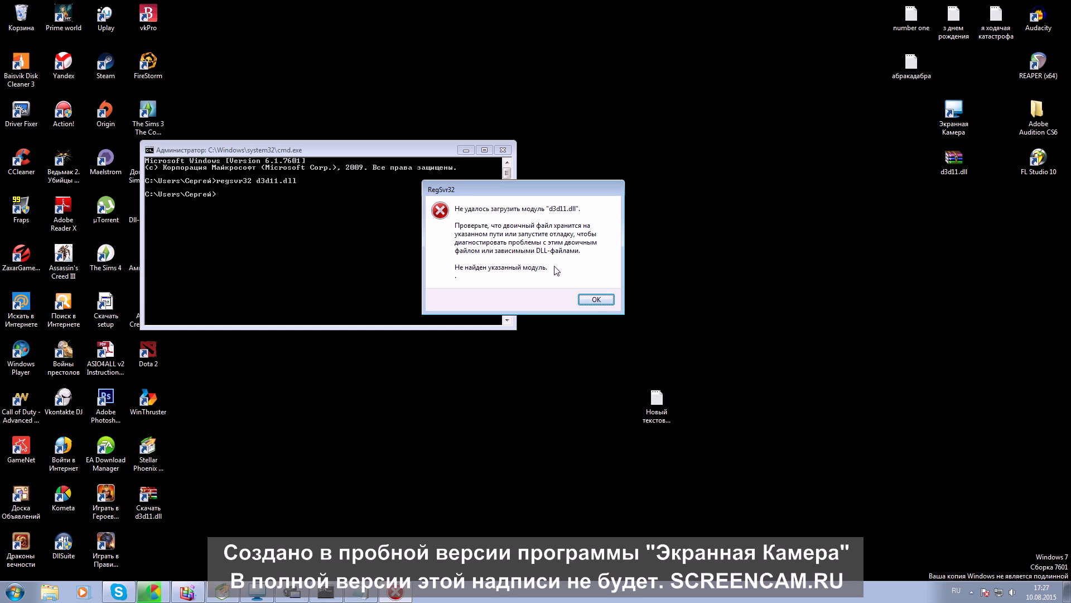
click(593, 301)
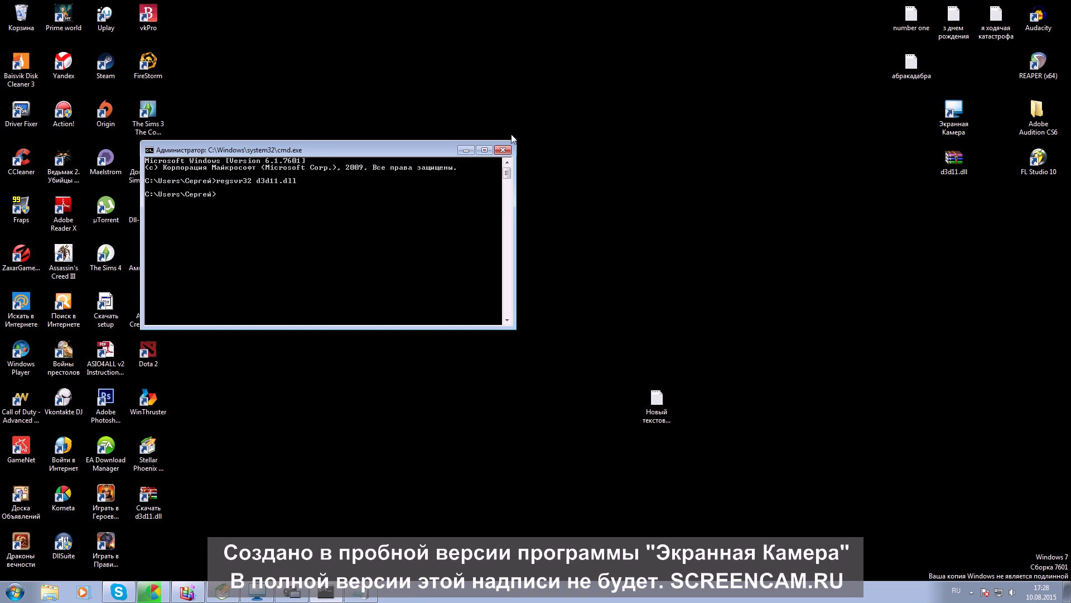
click(503, 150)
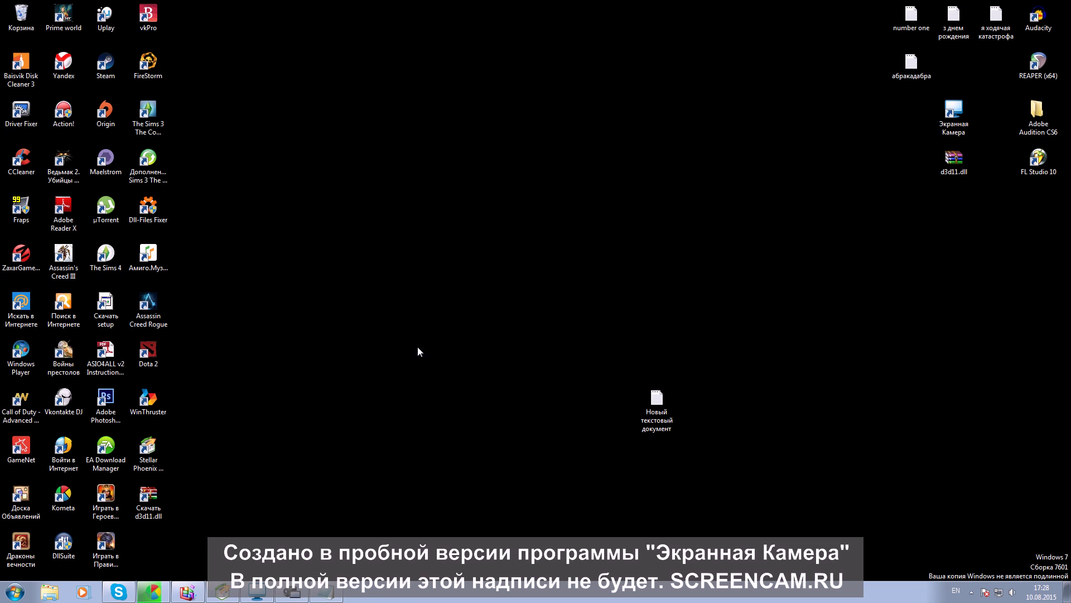
Delete the new text document from the desktop
drag(324, 129, 299, 450)
drag(265, 303, 346, 375)
drag(649, 407, 649, 311)
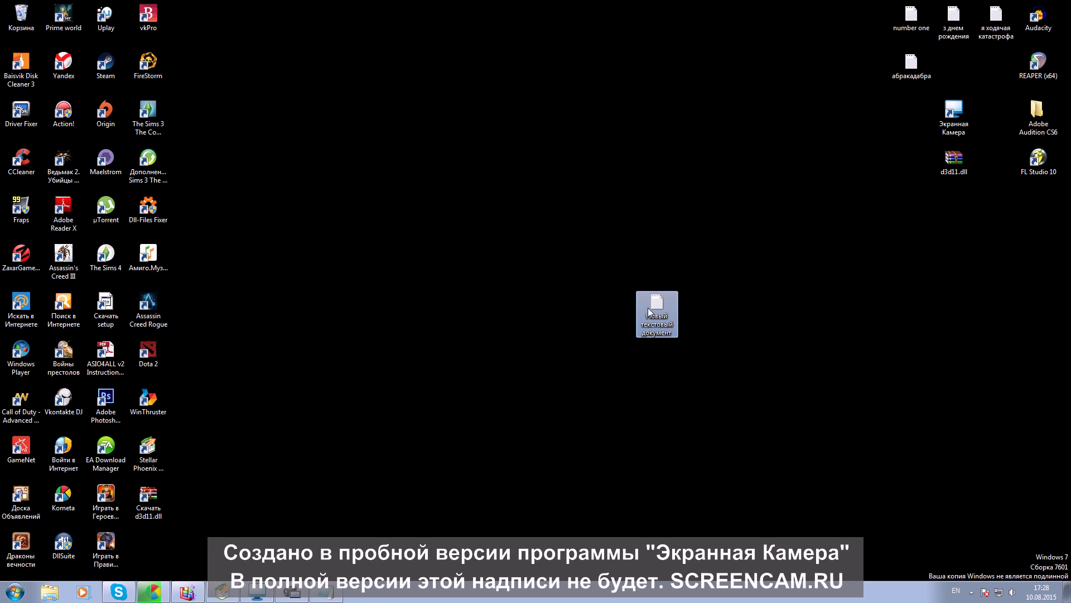
right_click(649, 311)
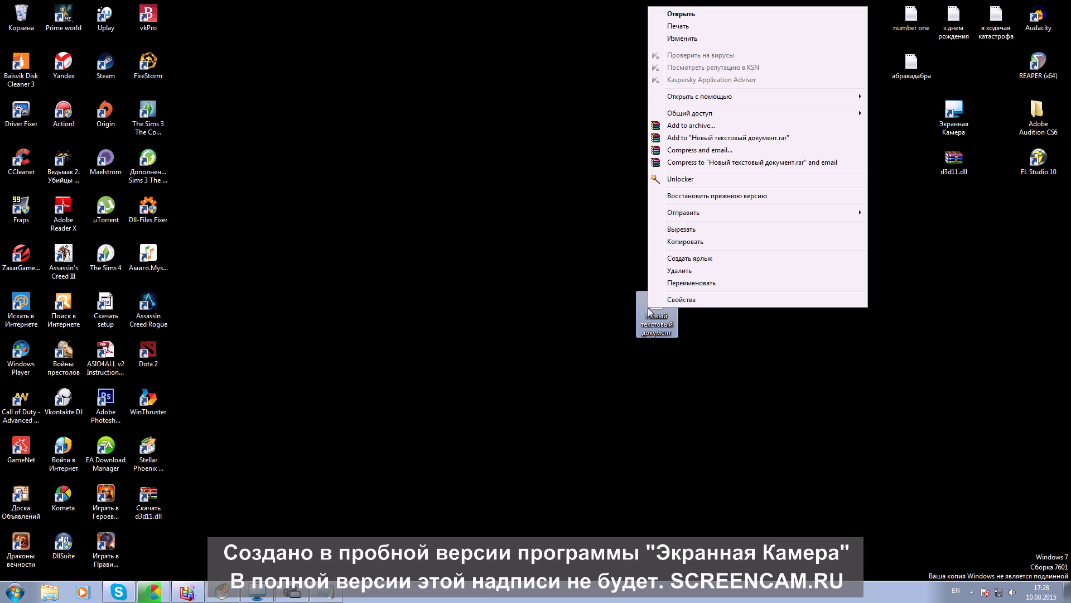
click(681, 271)
click(580, 341)
drag(318, 32, 233, 461)
drag(148, 495, 457, 339)
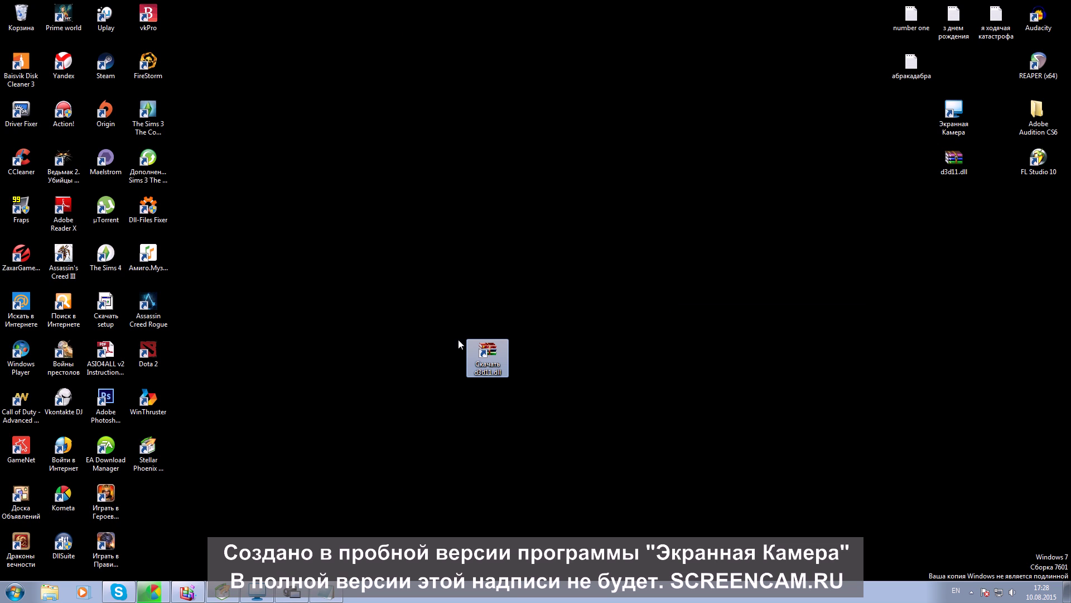
click(313, 361)
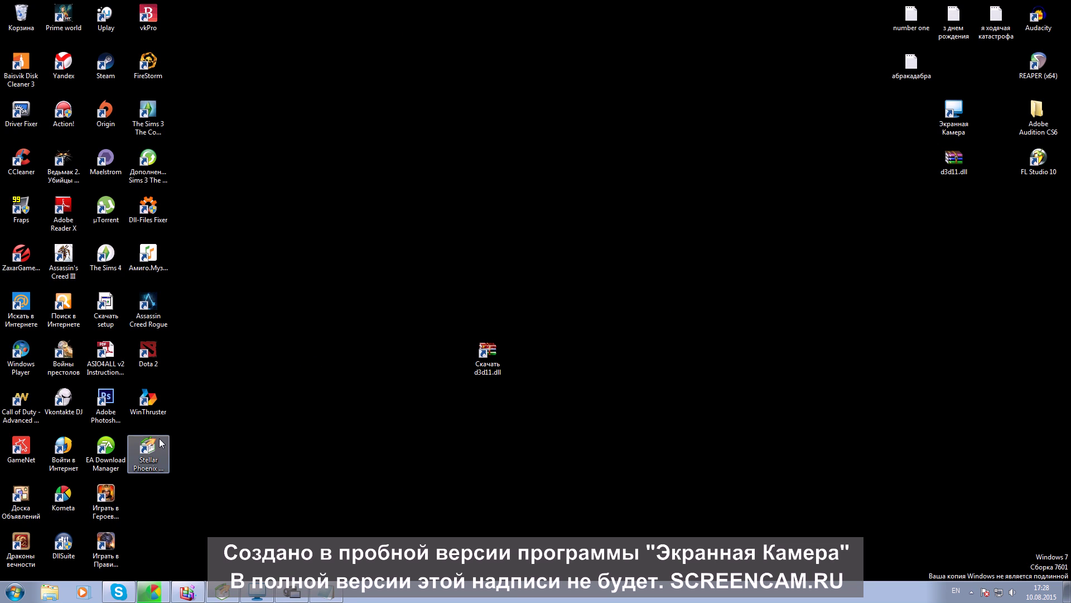
drag(487, 350, 148, 497)
click(292, 358)
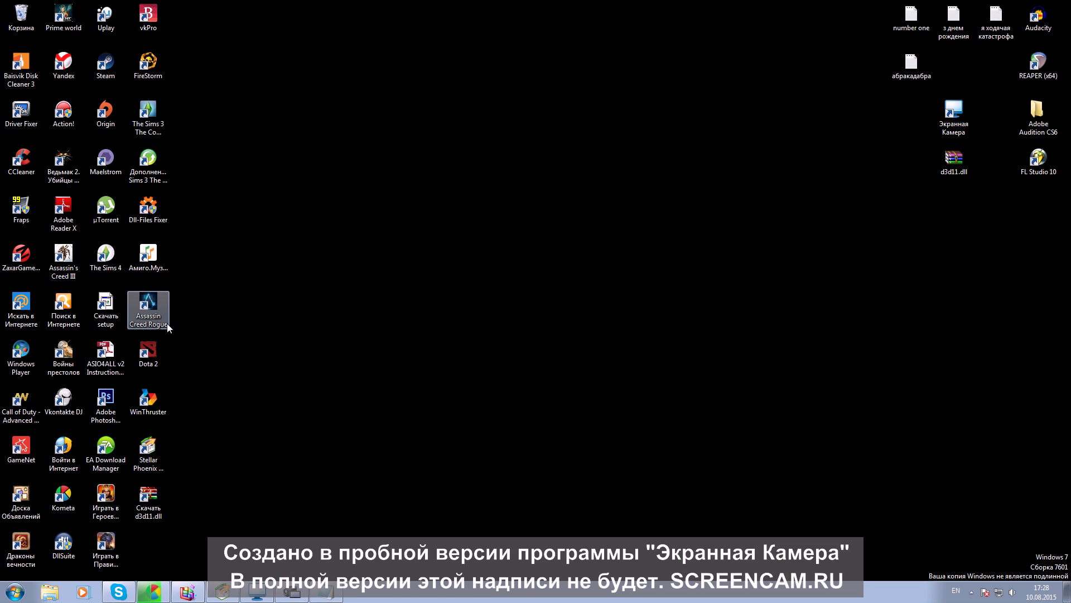
Test-launch Assassin Creed Rogue from its desktop shortcut, dismiss the dialog and return the shortcut to its original place
drag(168, 327, 376, 333)
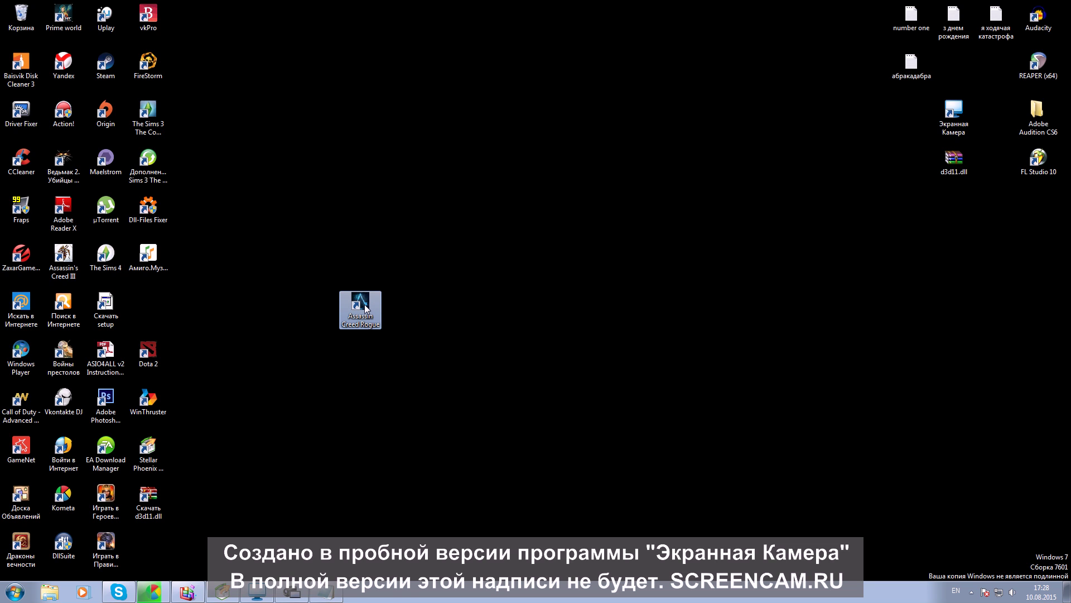
double_click(366, 308)
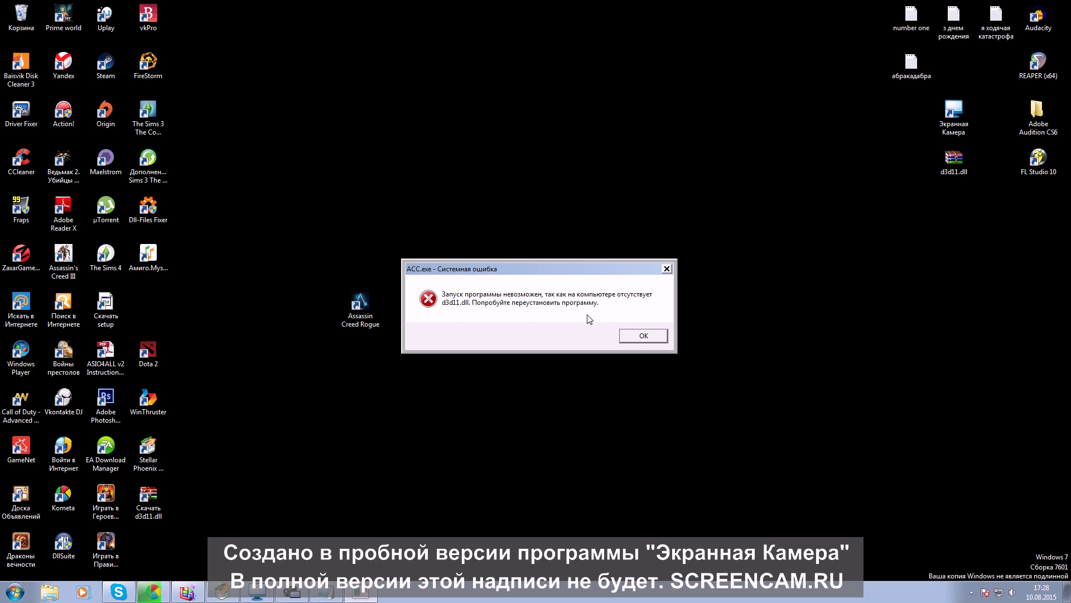
click(656, 337)
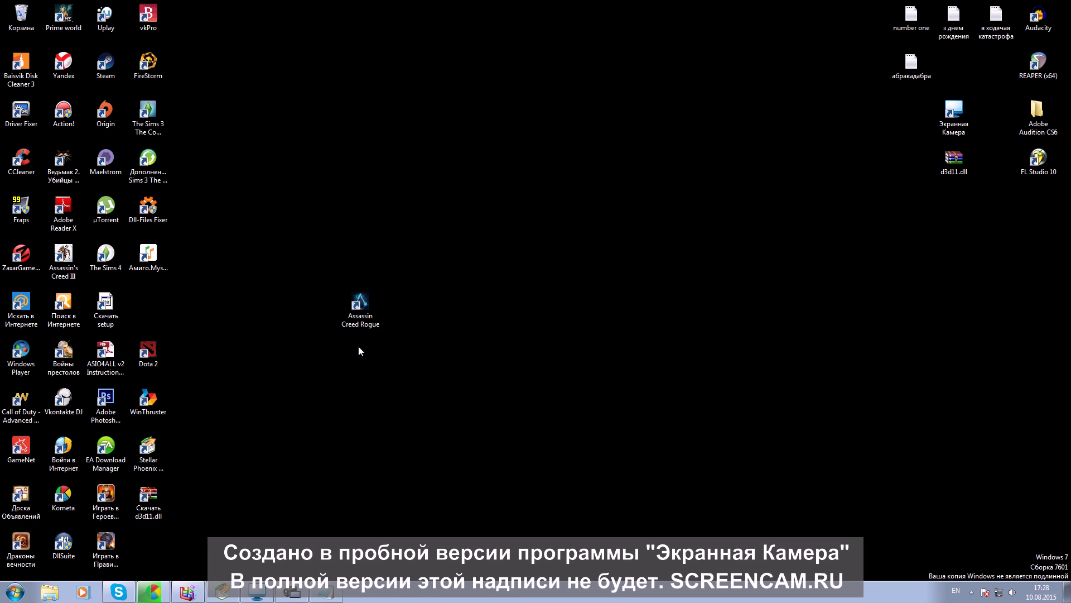
drag(361, 309, 168, 305)
click(371, 253)
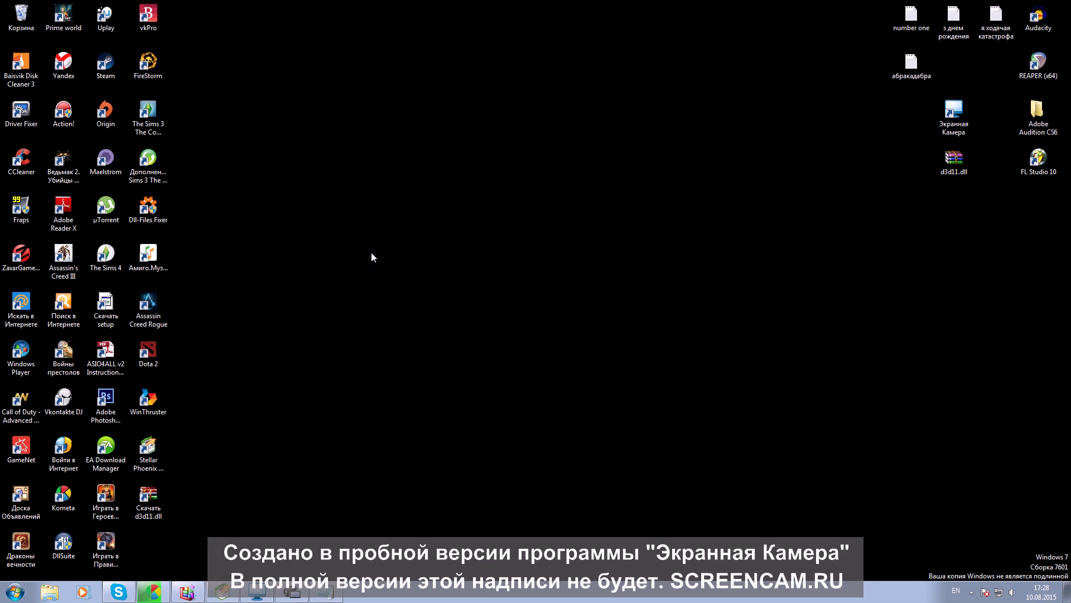
Close the leftover Notepad text document without saving its changes
click(329, 591)
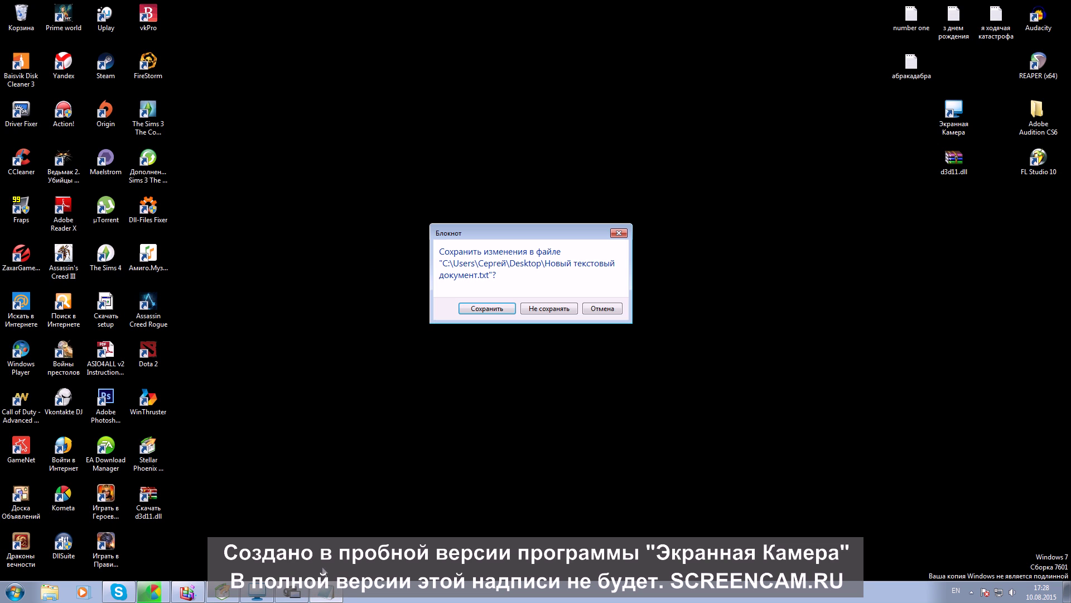
click(558, 308)
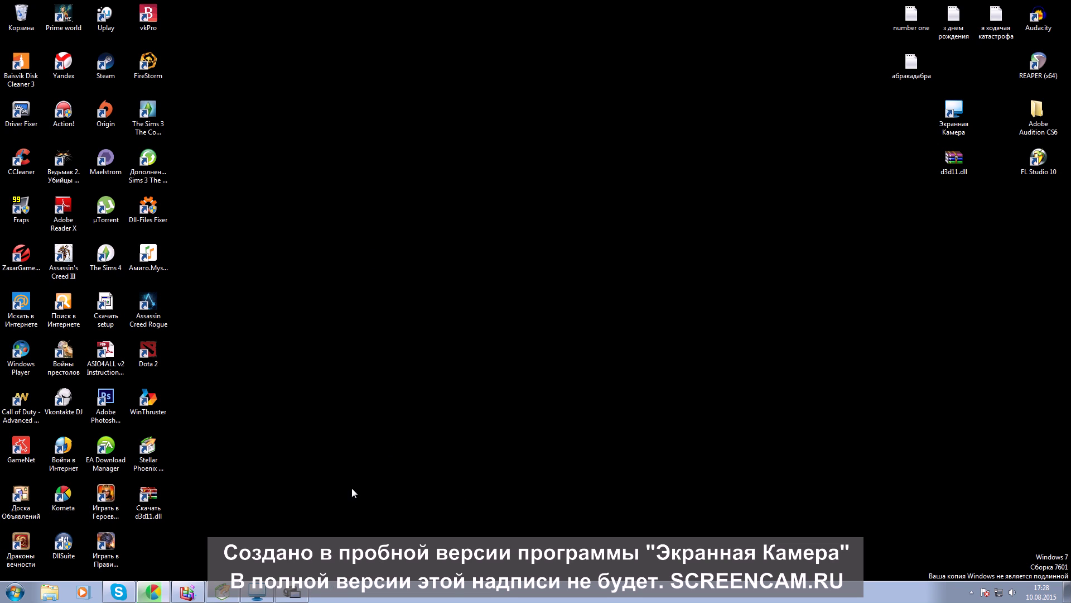
drag(365, 505, 616, 275)
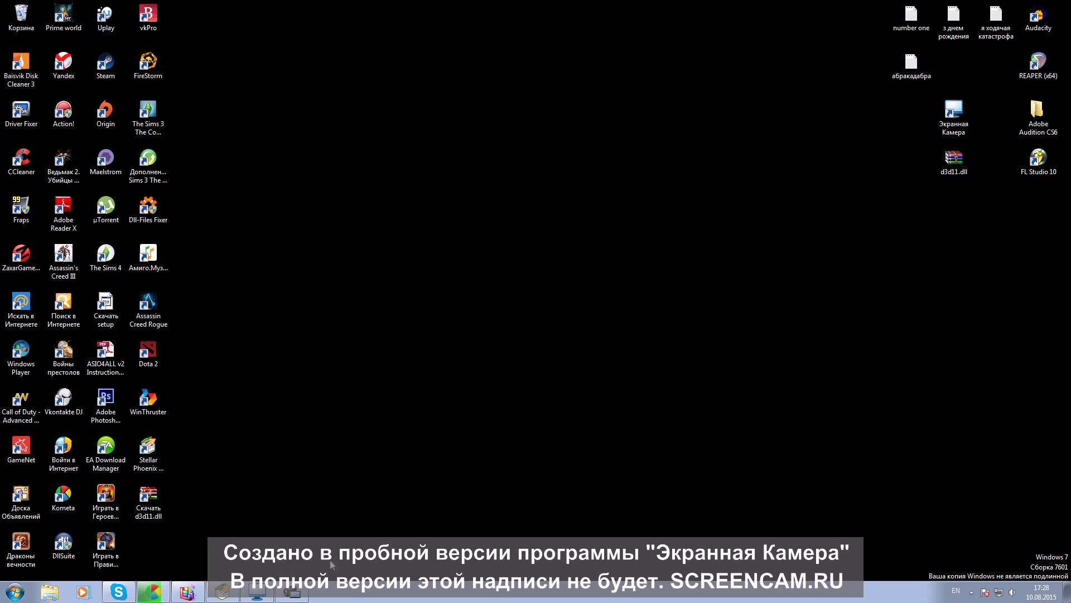
Switch to the Экранная Камера screen recording window
click(292, 591)
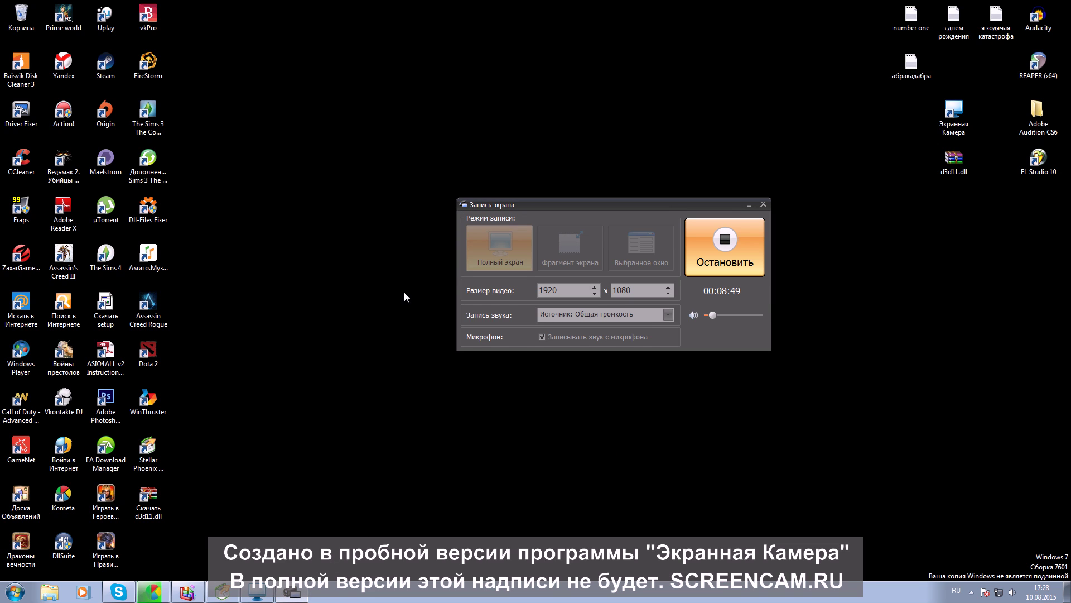
drag(303, 103, 823, 472)
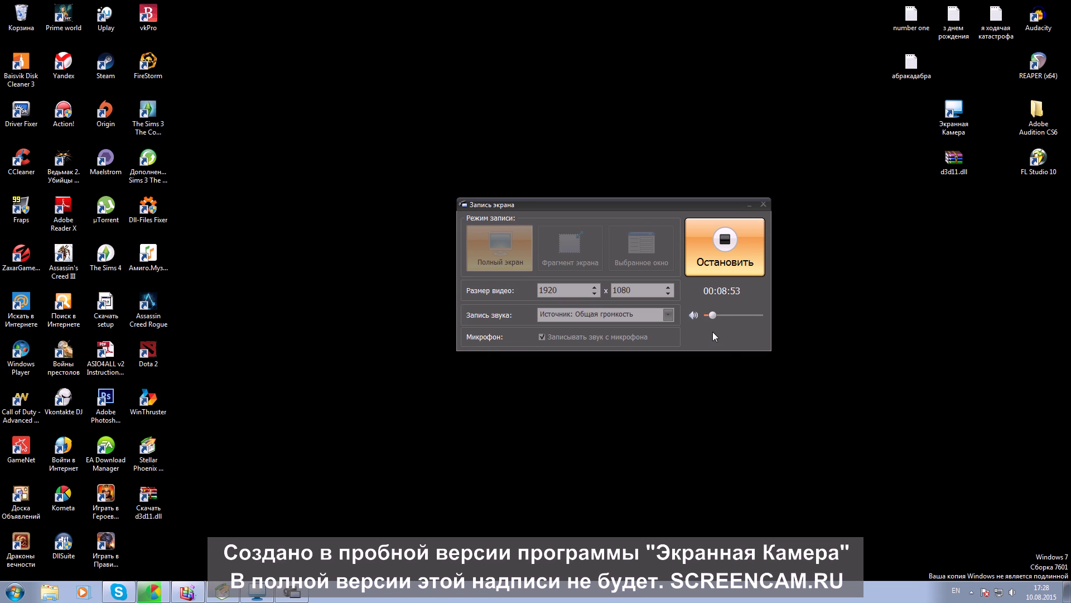
key(alt+shift)
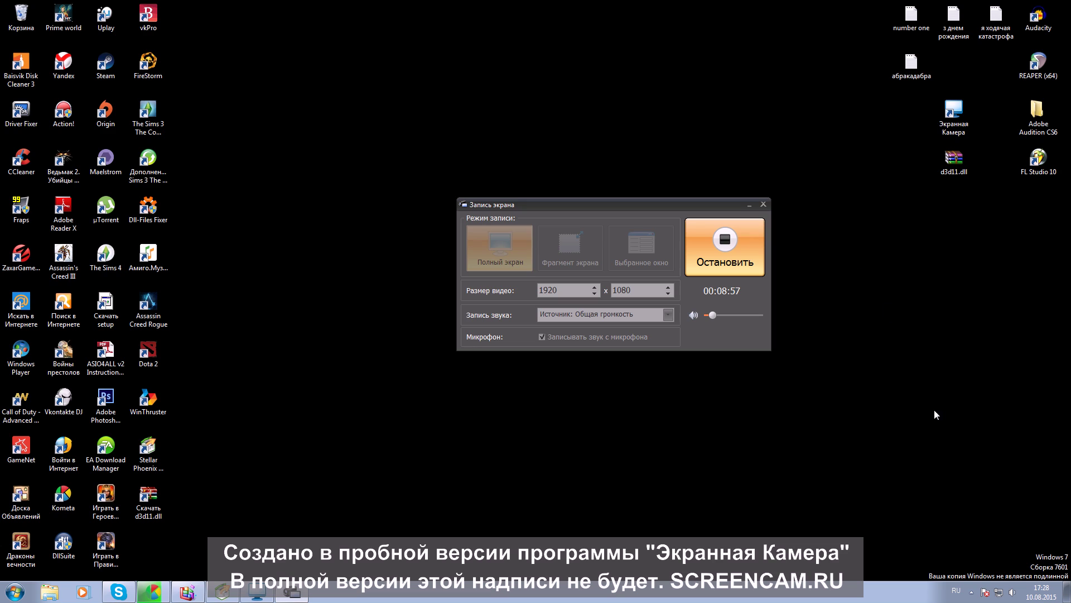
Raise the system speaker volume slightly and dismiss the volume control
click(1012, 592)
scroll(1002, 529, up, 5)
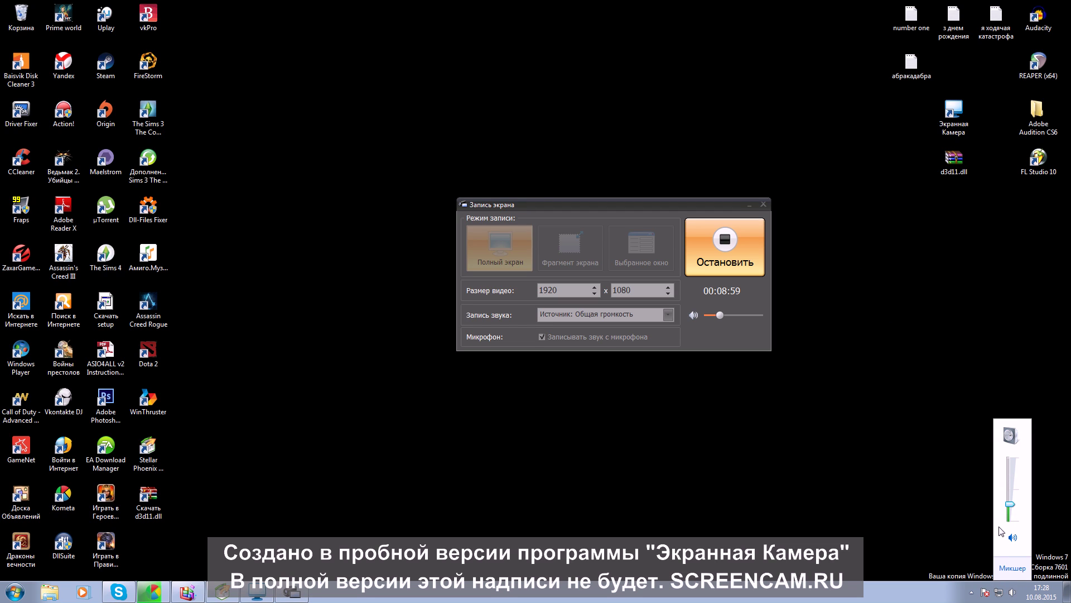
scroll(1001, 529, down, 3)
click(738, 481)
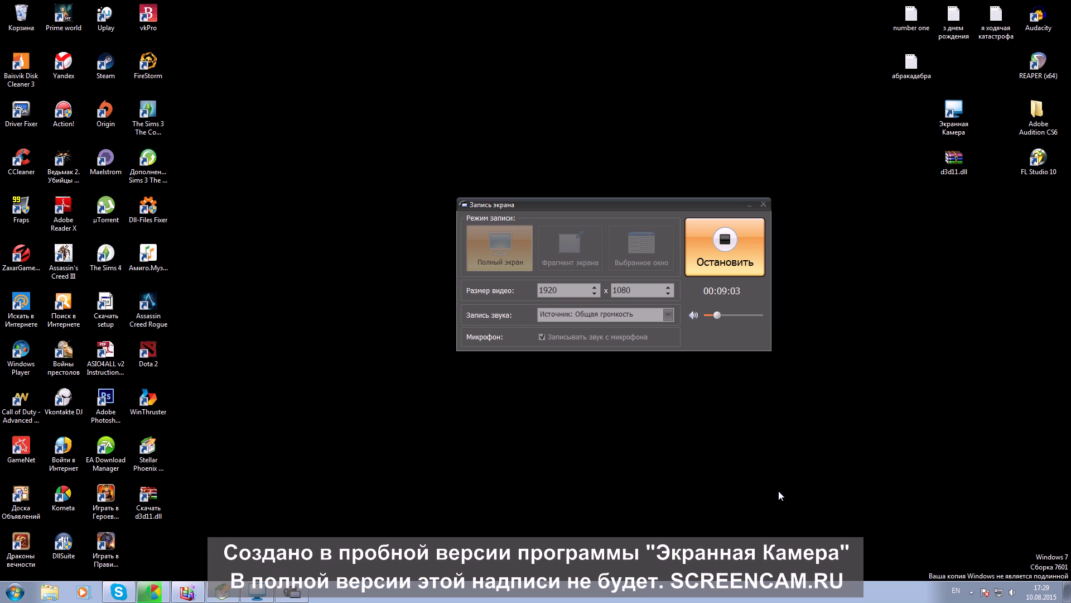